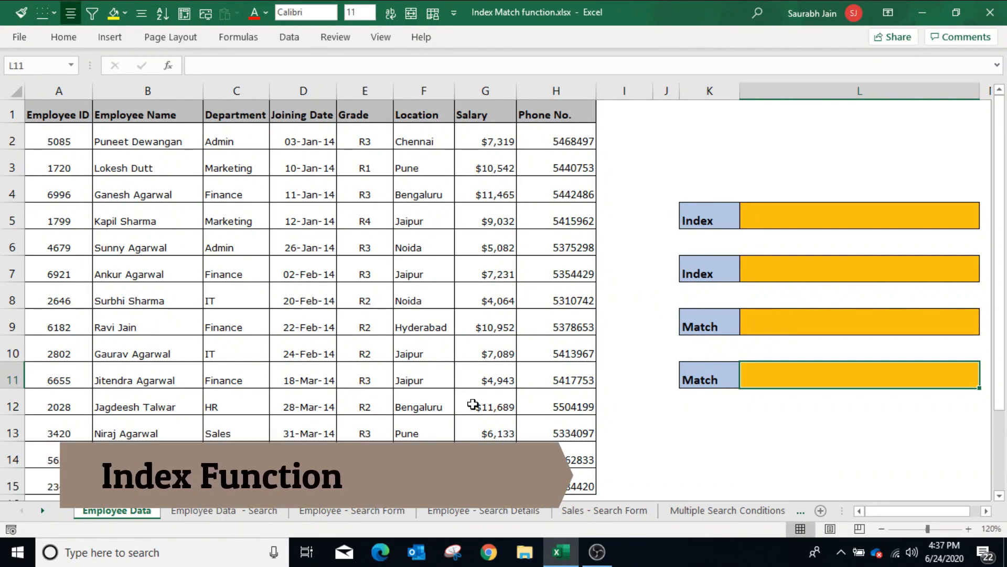
Enter =INDEX(B2:B15,4) in the first Index cell, L5, to return the fourth employee name
left_click(809, 218)
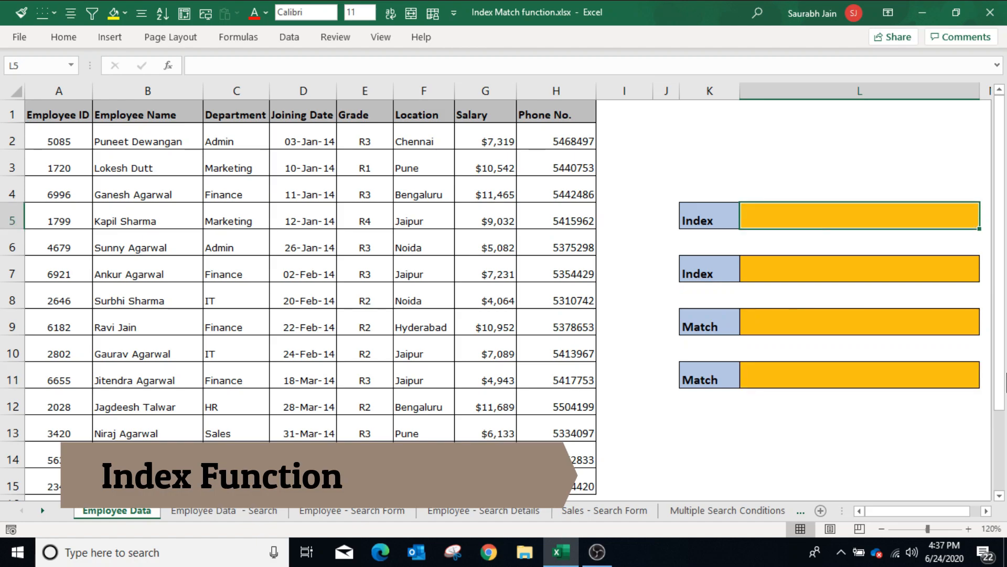
type("=index")
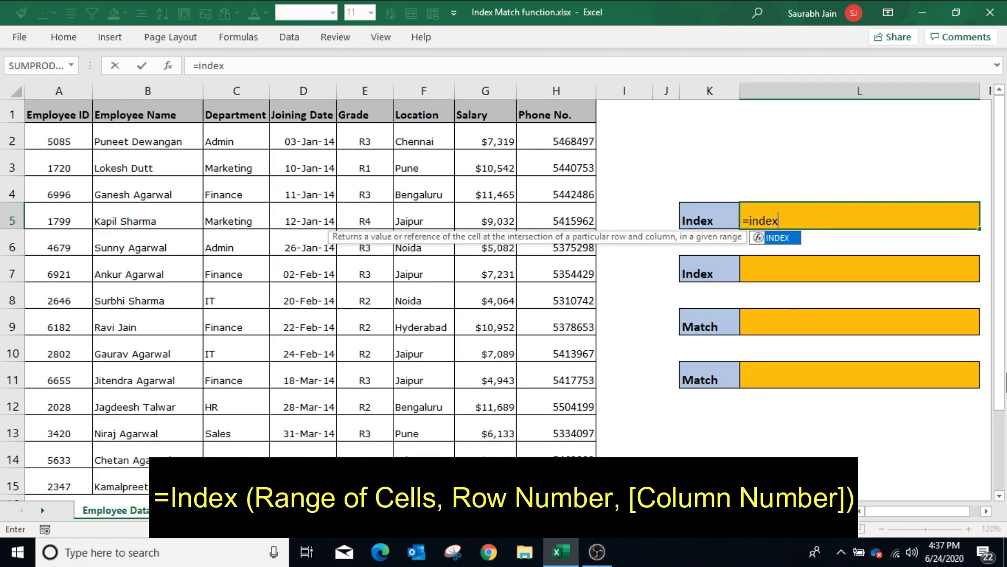
type("(")
left_click_drag(149, 141, 127, 485)
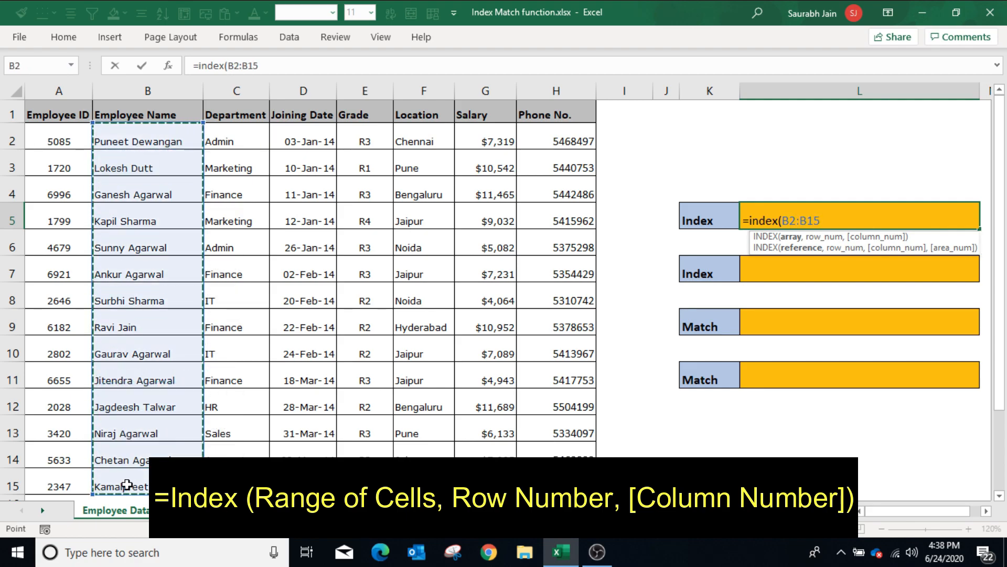
type(",4")
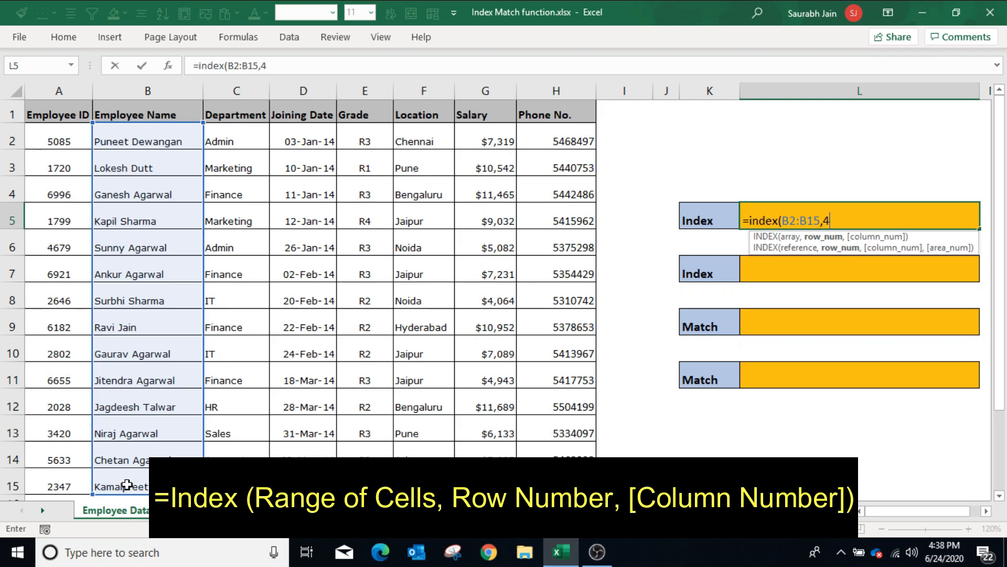
type(")")
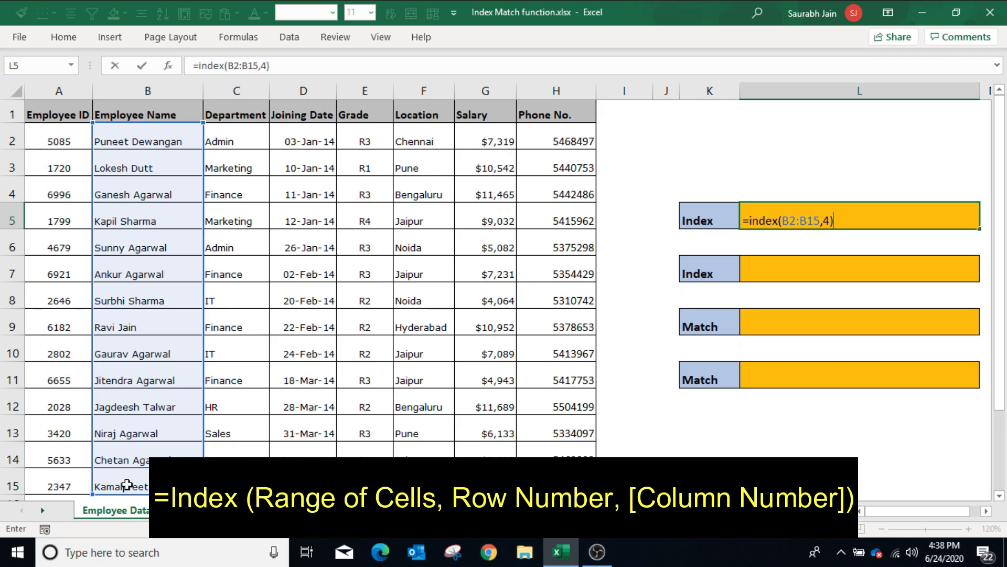
key("ctrl+Return")
left_click(304, 409)
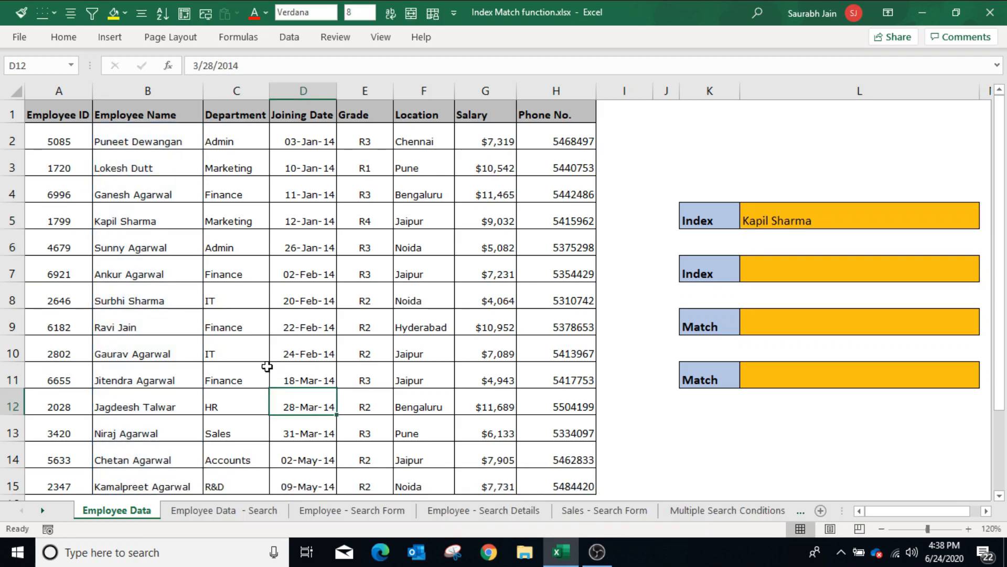
left_click_drag(152, 139, 145, 478)
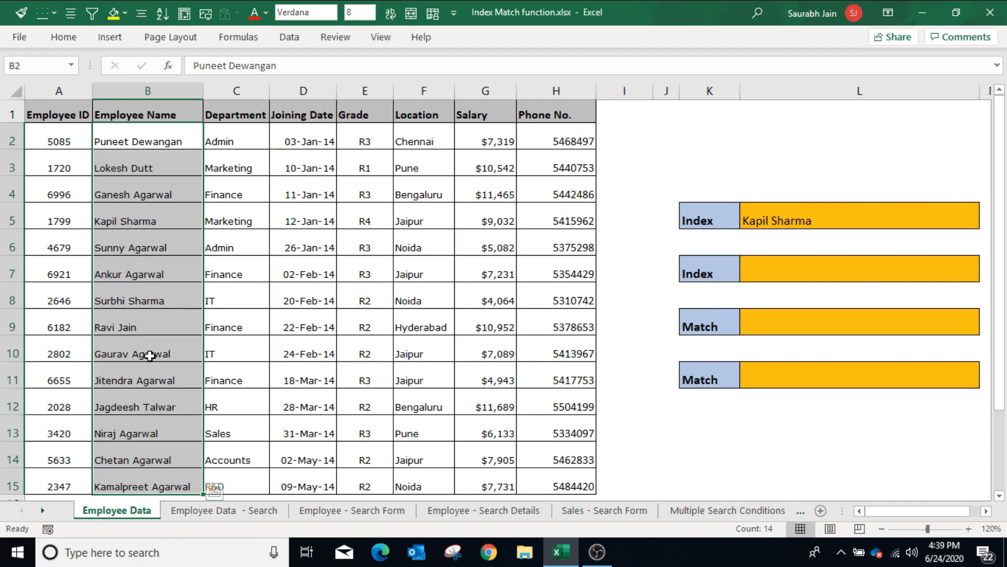
Enter =INDEX(A2:E15,4,3) in the second Index cell, L7, to return the value at row 4, column 3
left_click(781, 273)
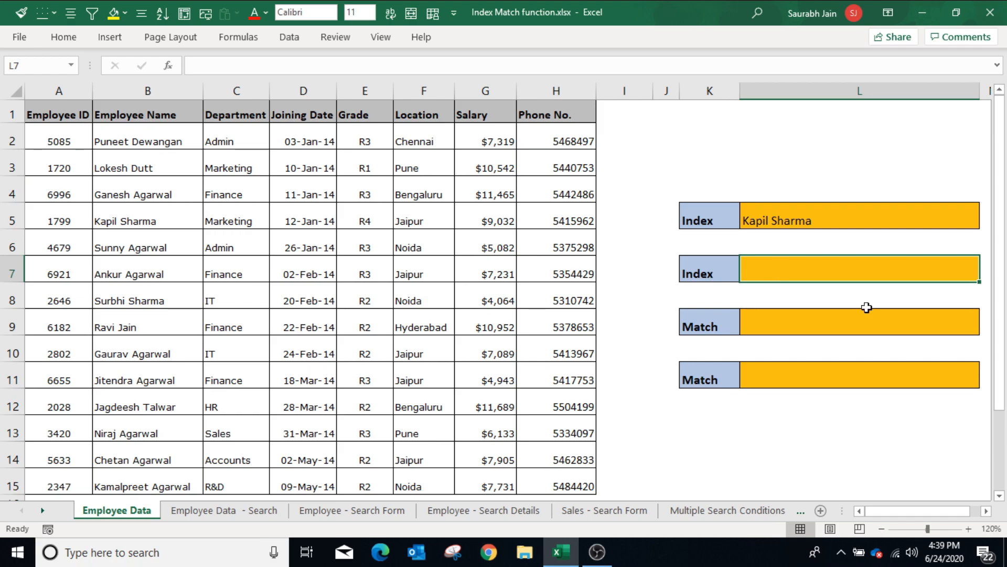
type("=Index(")
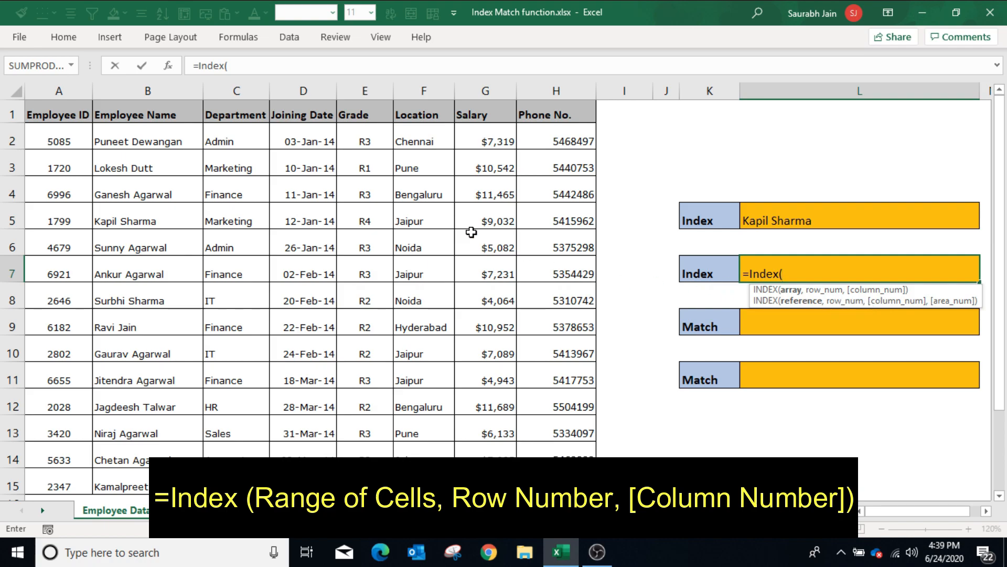
left_click_drag(56, 140, 367, 487)
type(",4,3")
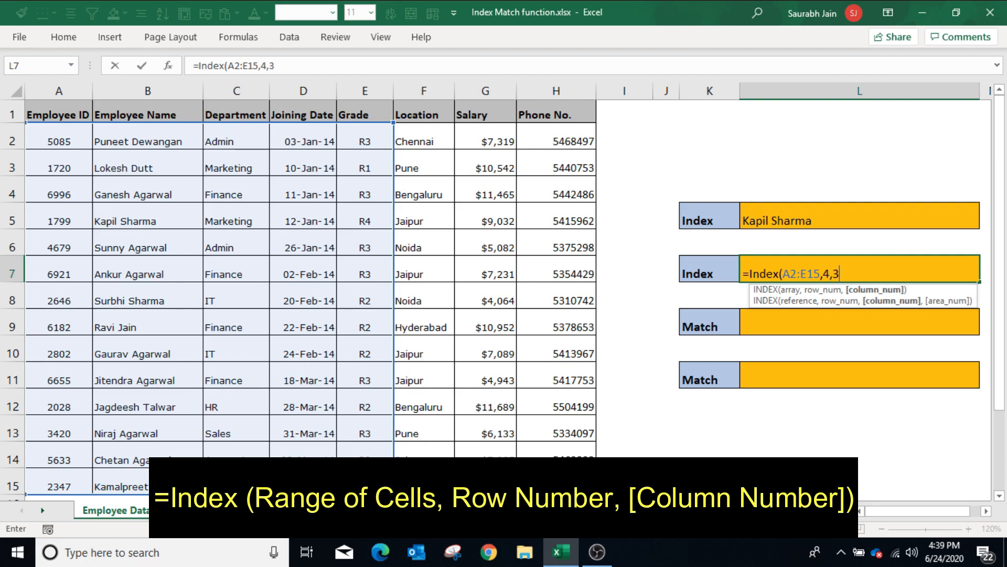
type(")")
key("Return")
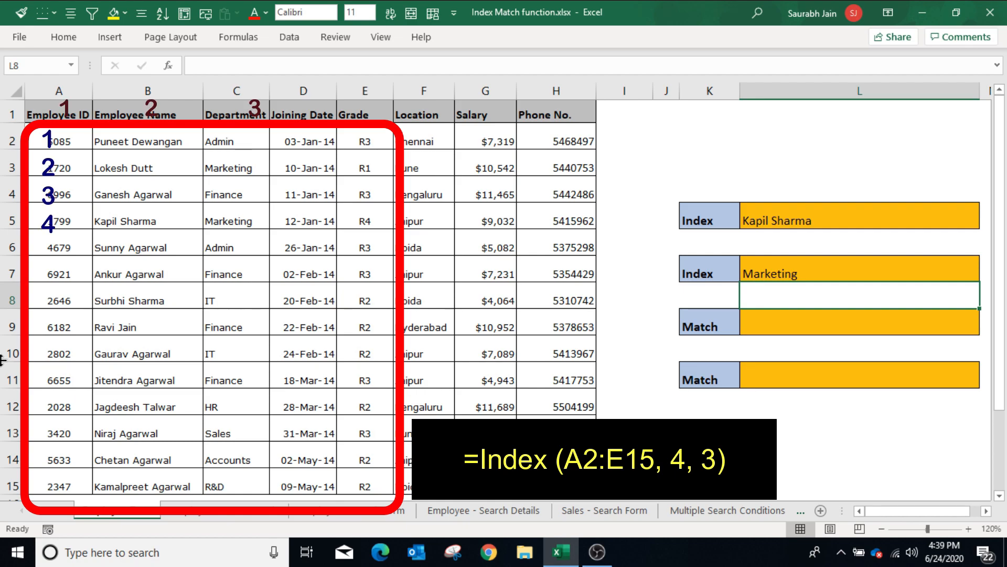
left_click(10, 223)
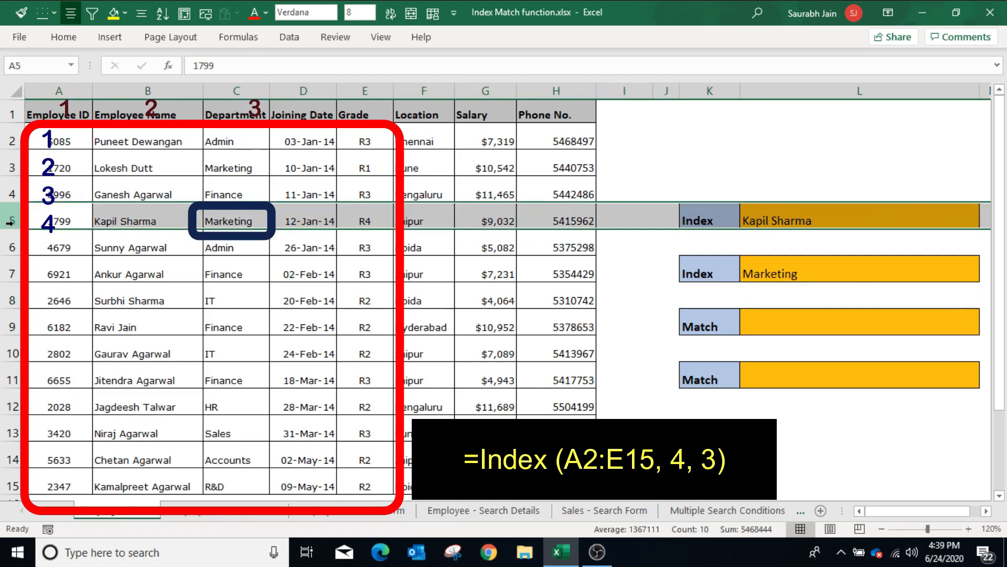
left_click(236, 87)
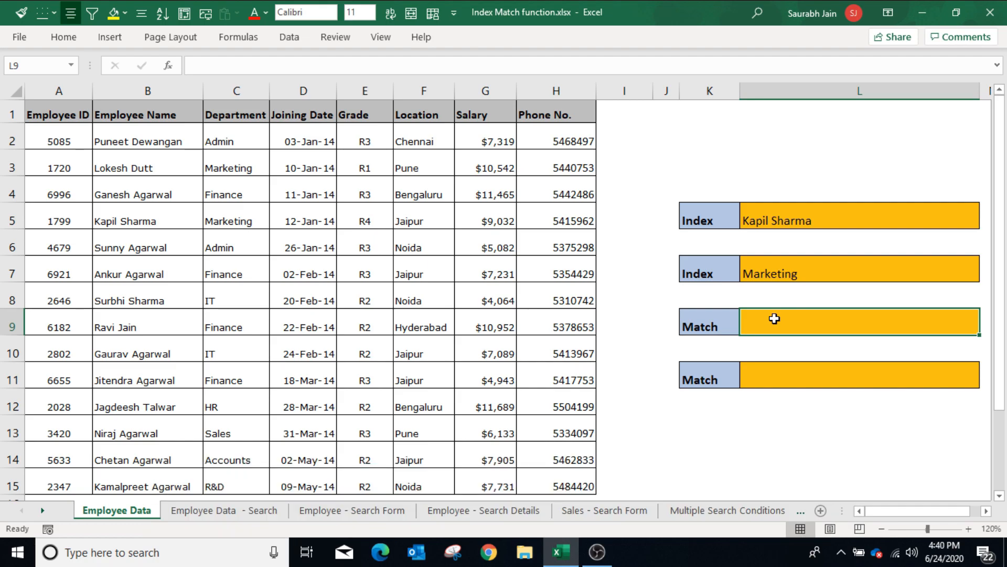
Enter =MATCH(L5,B2:B15,0) in the first Match cell, L9, to find the exact position of L5's name in the employee name list
type("=M")
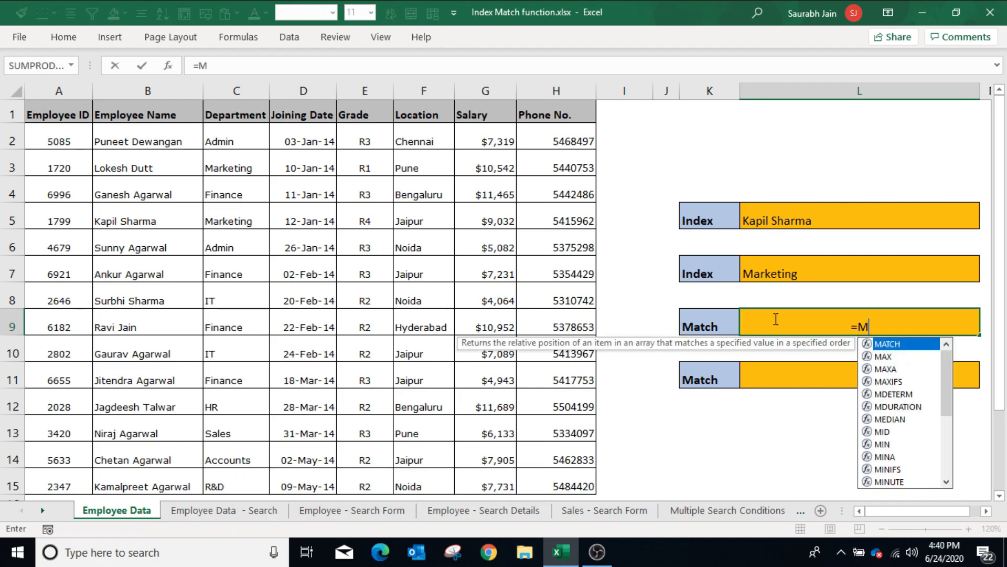
type("atch(")
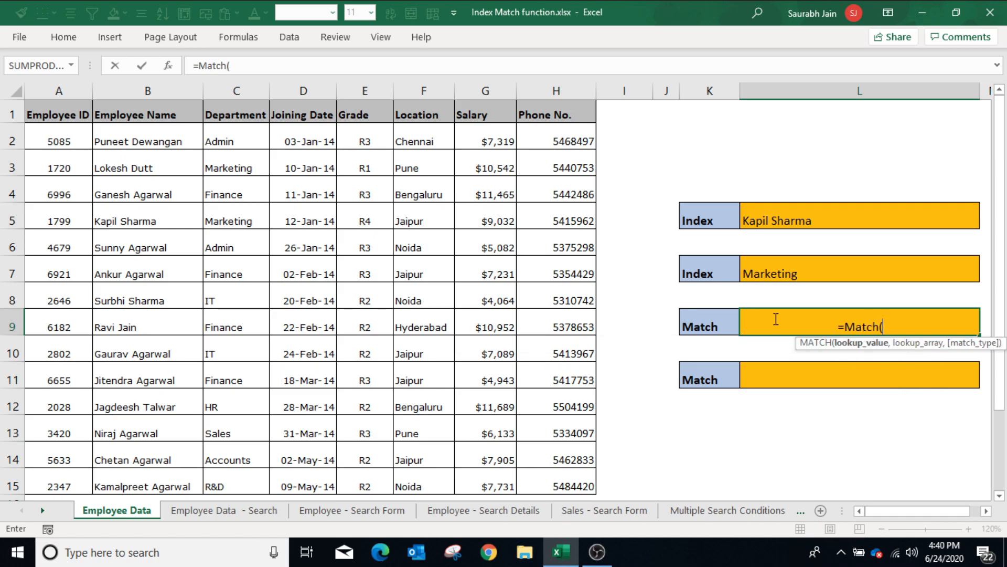
left_click(818, 221)
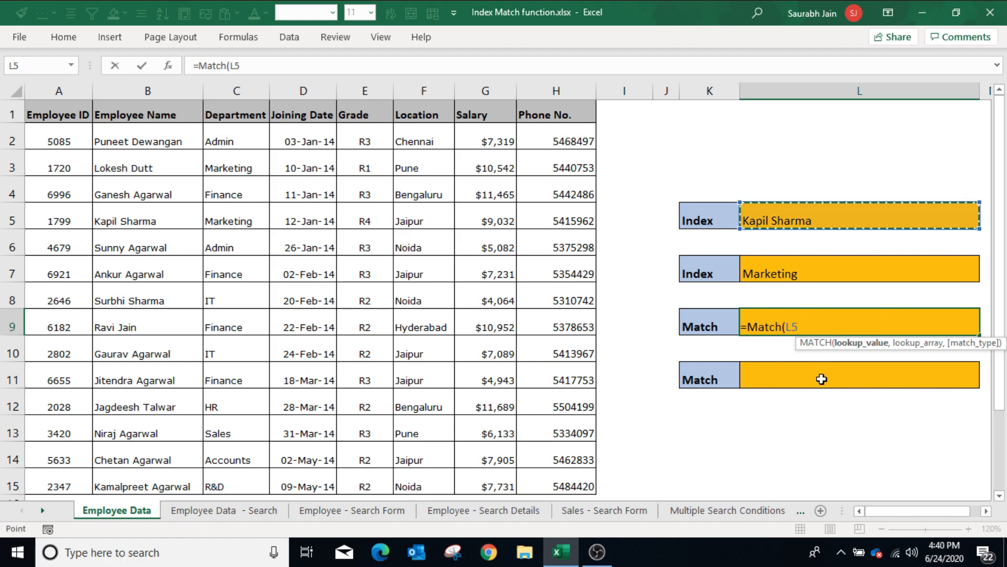
type(",")
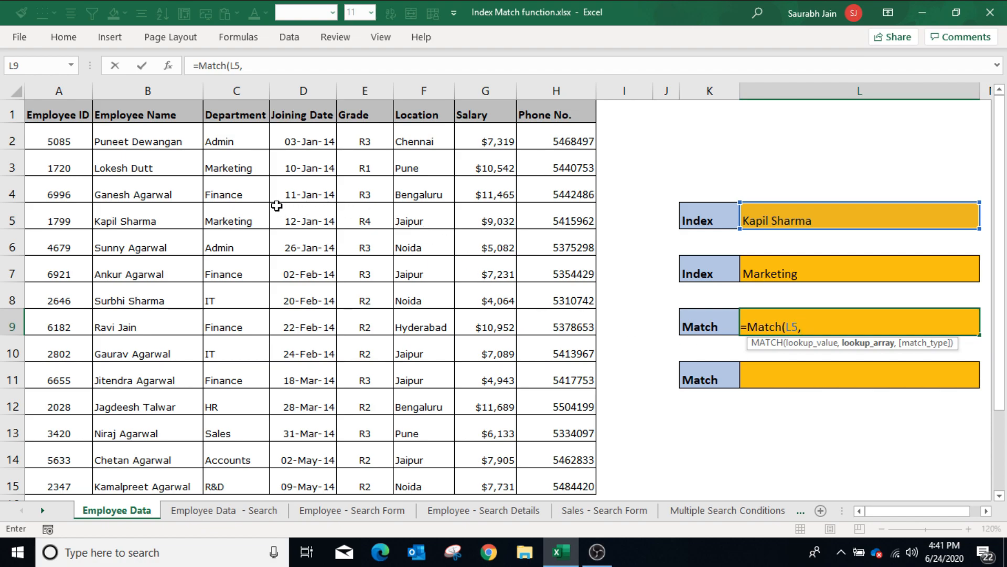
left_click_drag(157, 137, 136, 482)
type(",0")
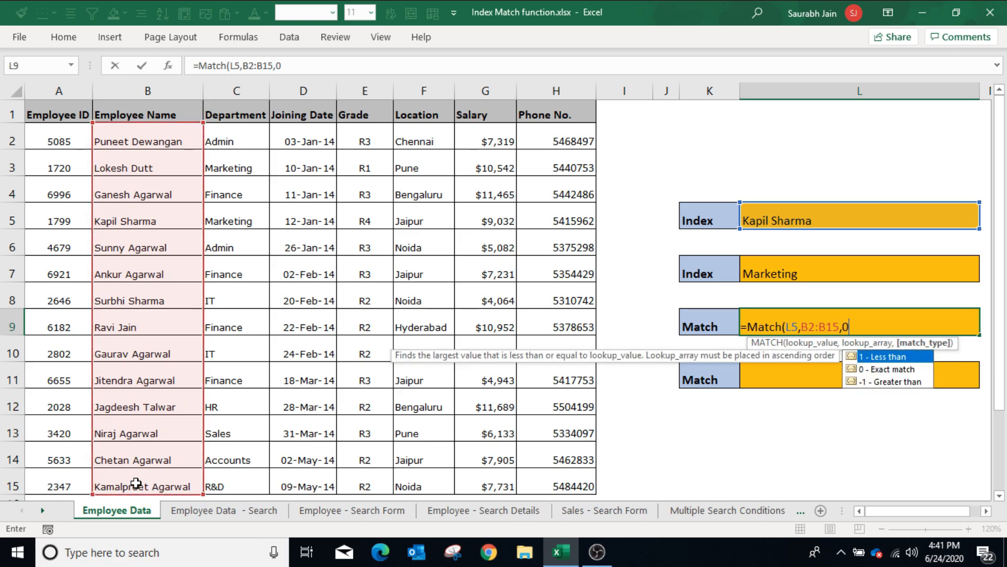
type(")")
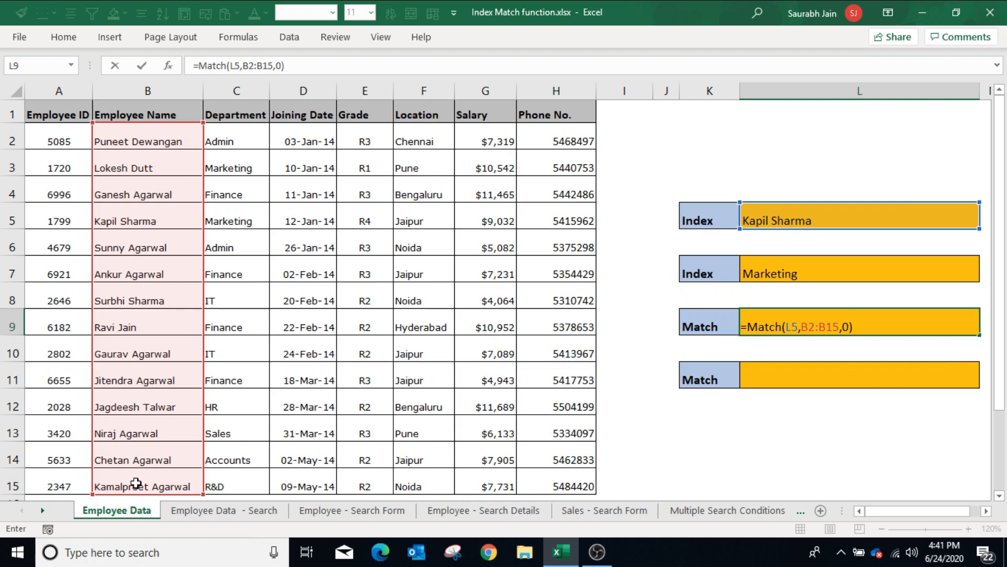
key("ctrl+Return")
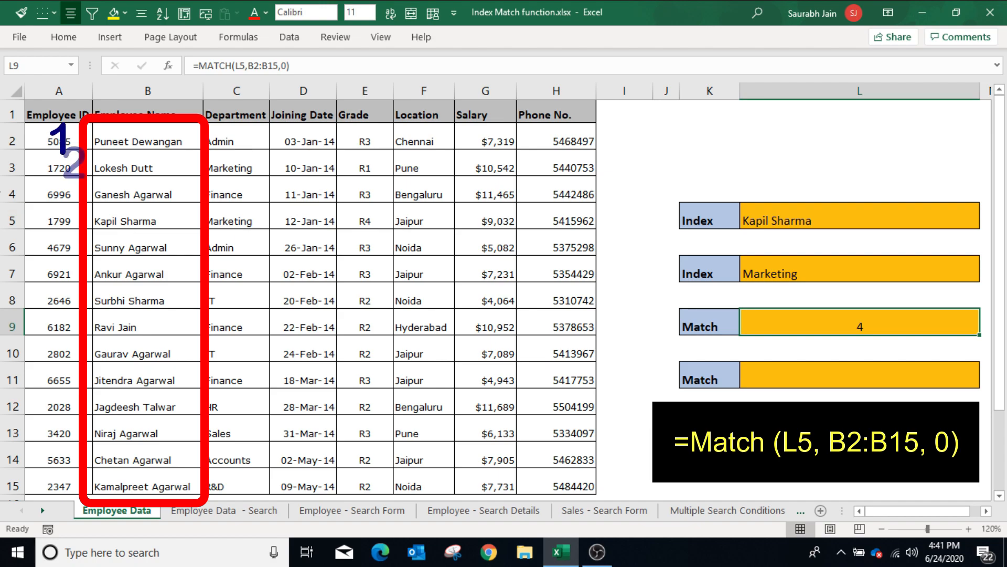
left_click_drag(115, 148, 147, 488)
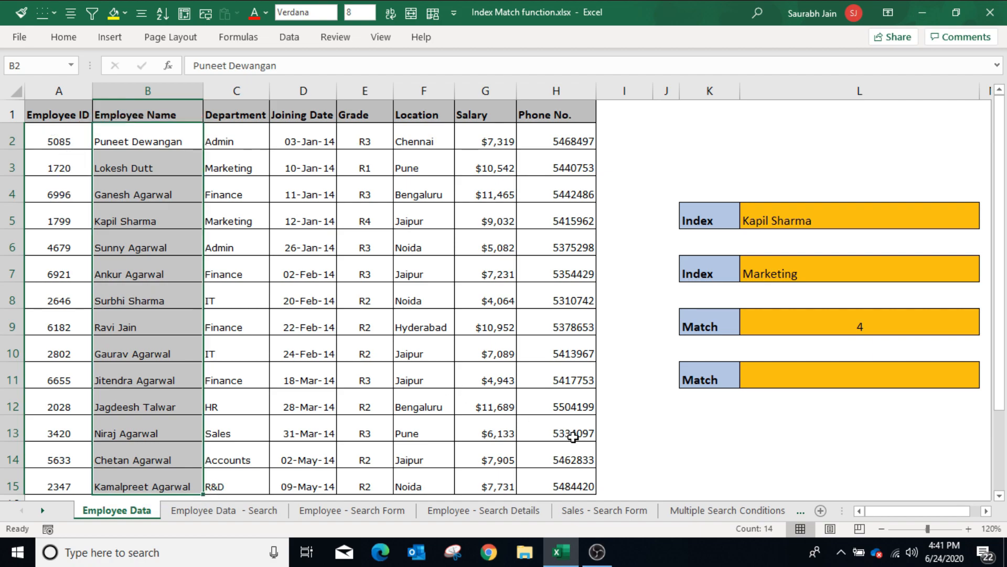
Enter =MATCH("department",A1:H1,0) in the second Match cell, L11, to find that heading's exact position in the header row
left_click(807, 380)
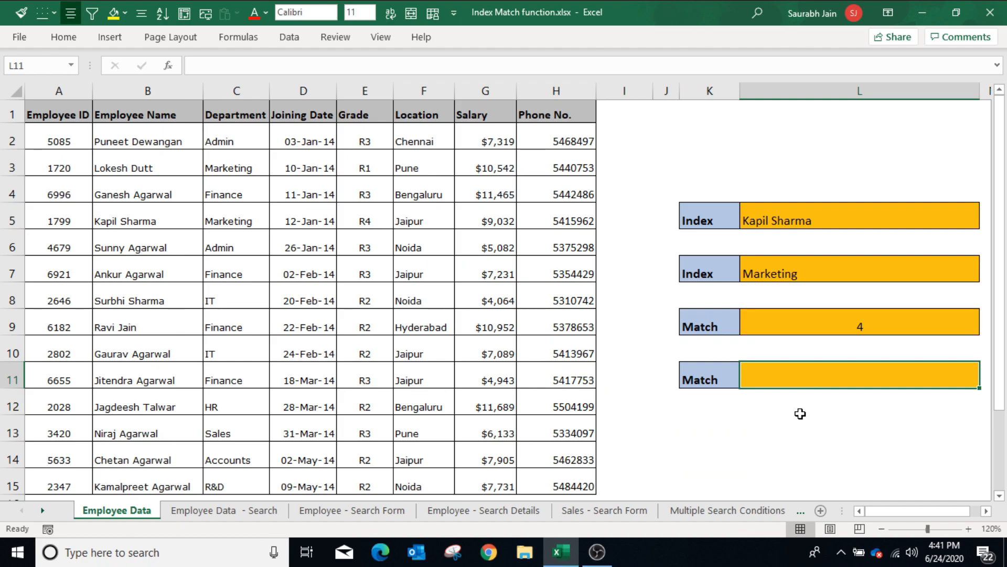
type("=Matc")
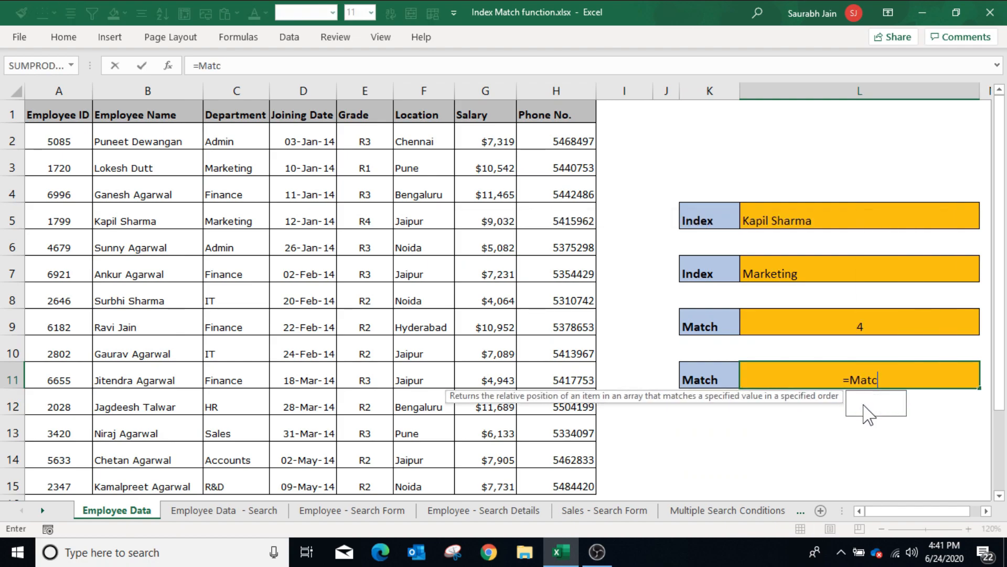
type("h(")
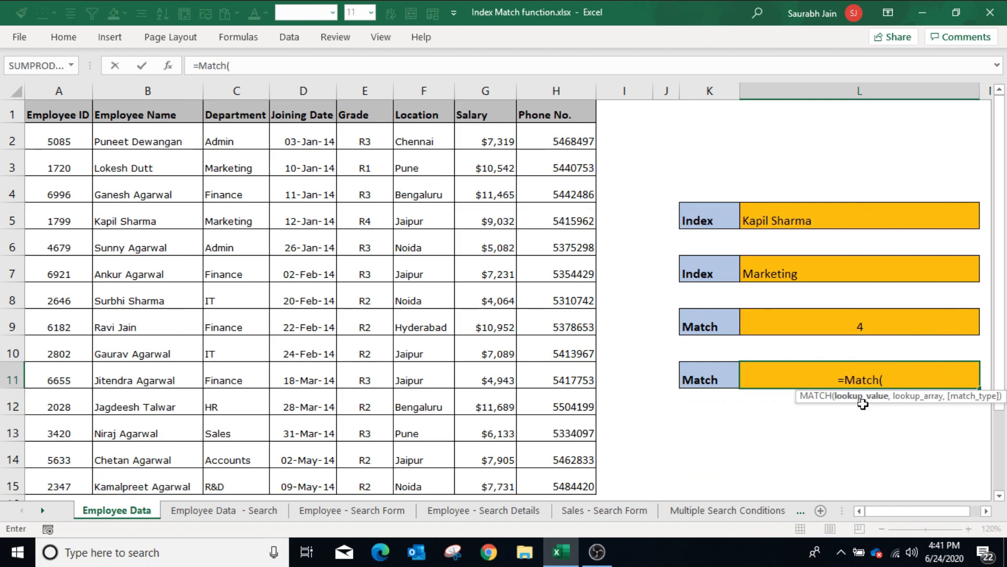
type("\"department\"")
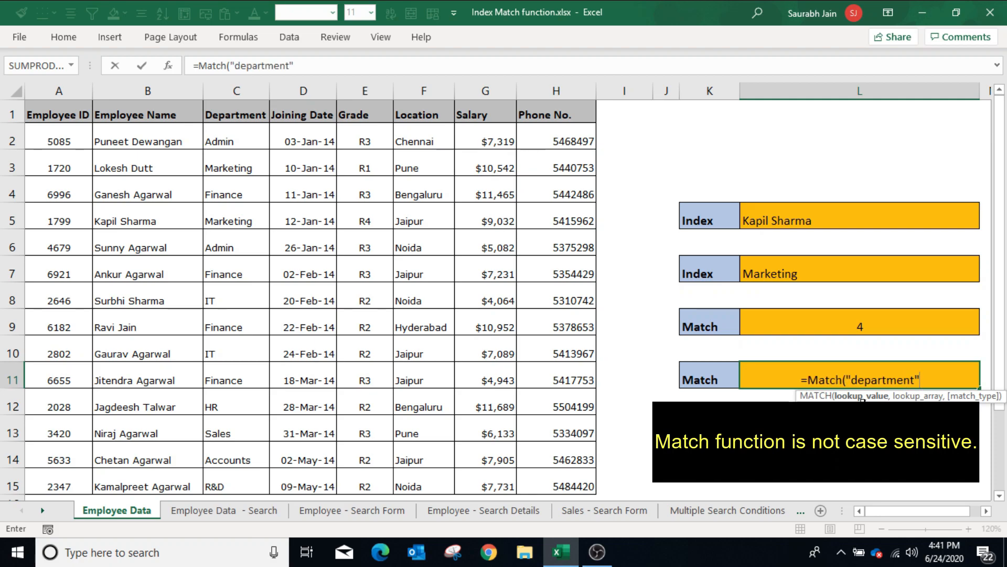
type(",")
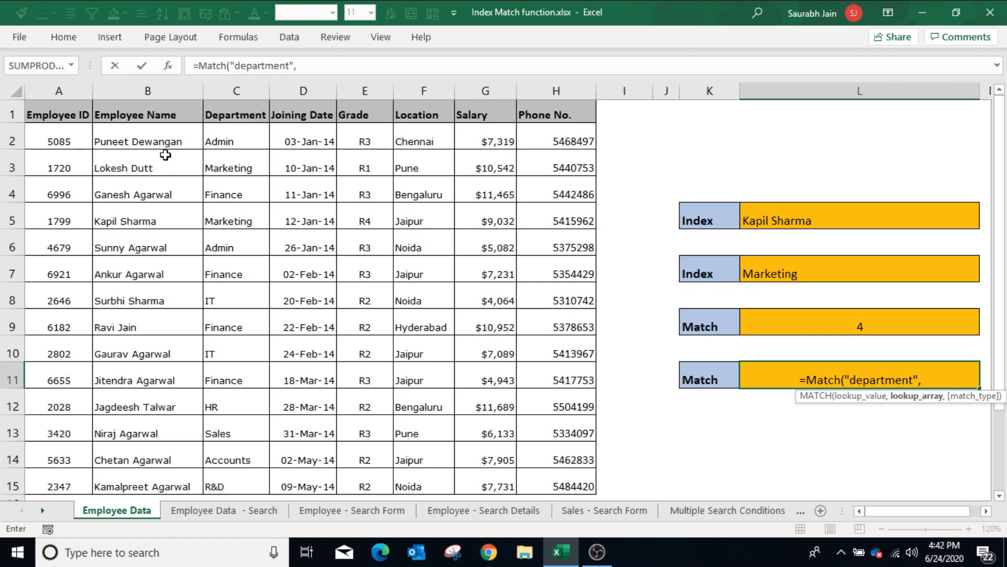
left_click_drag(78, 112, 571, 107)
type(",0")
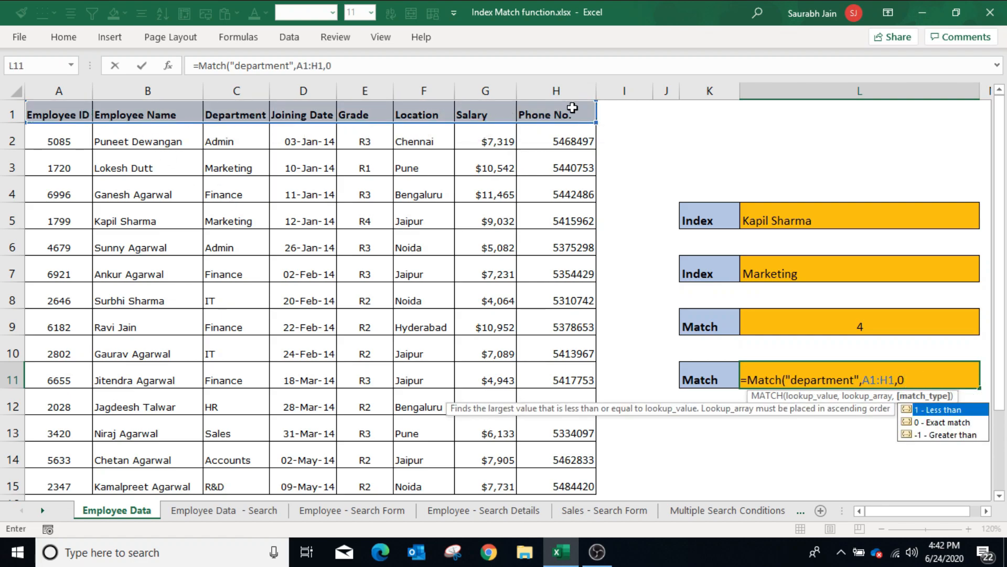
type(")")
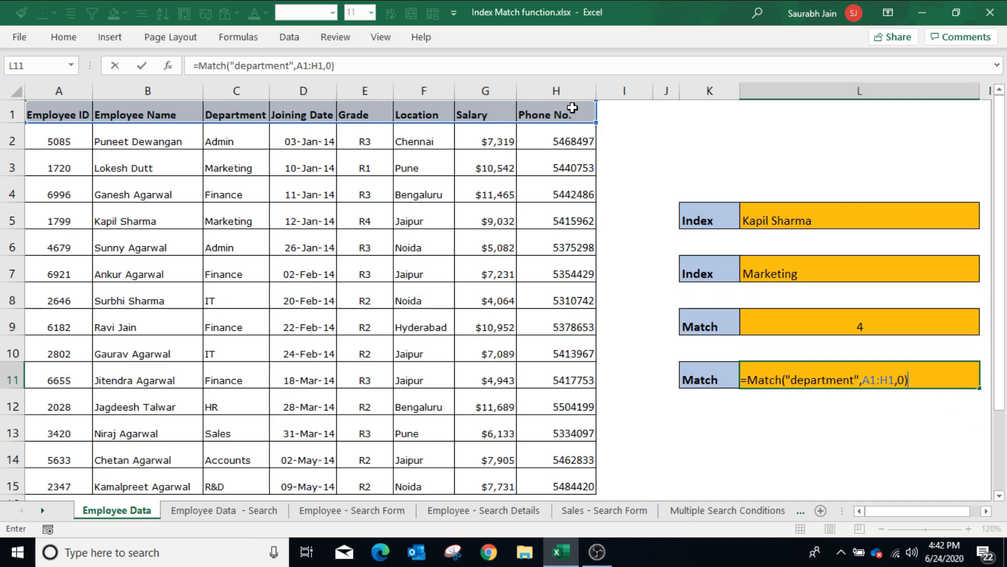
key("Return")
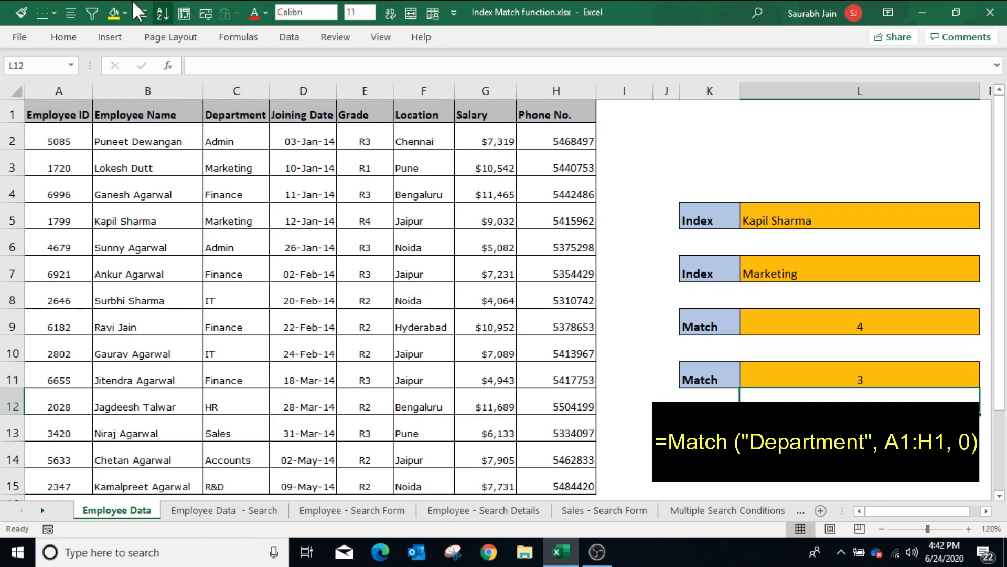
left_click_drag(81, 107, 555, 112)
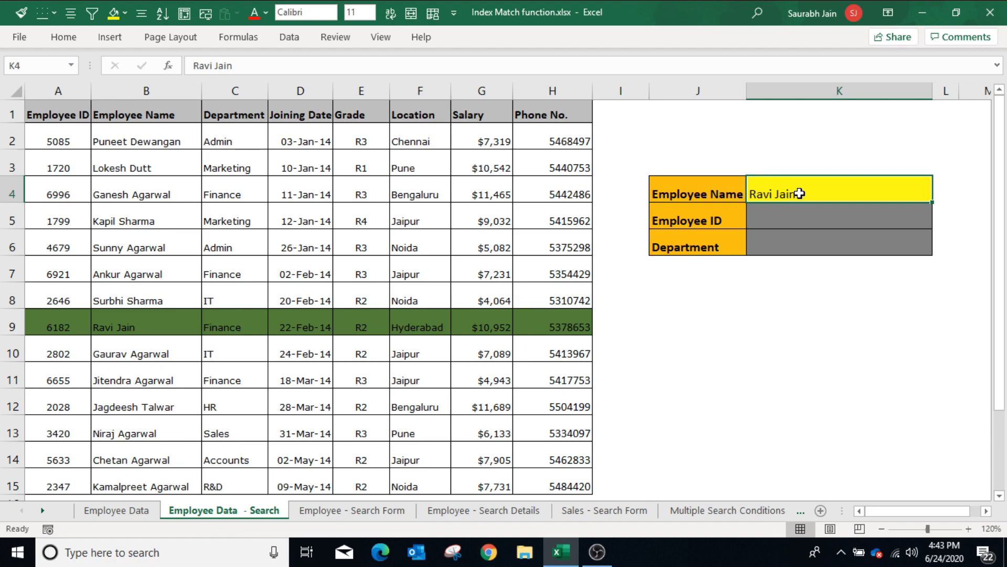
Enter =INDEX(A2:A15,MATCH(K4,B2:B15,0)) in the Employee ID cell, K5, to look up the ID by employee name
key("Return")
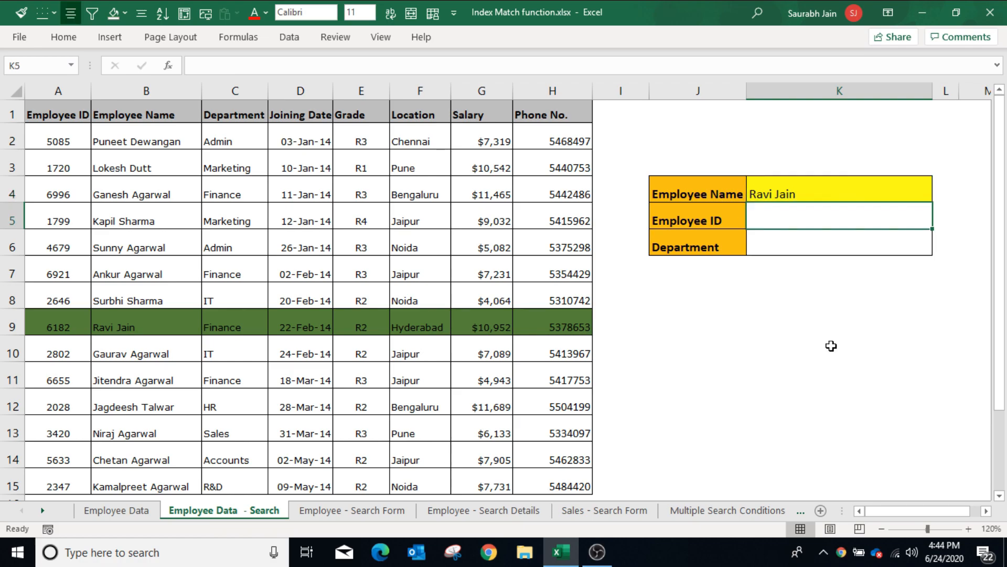
type("=")
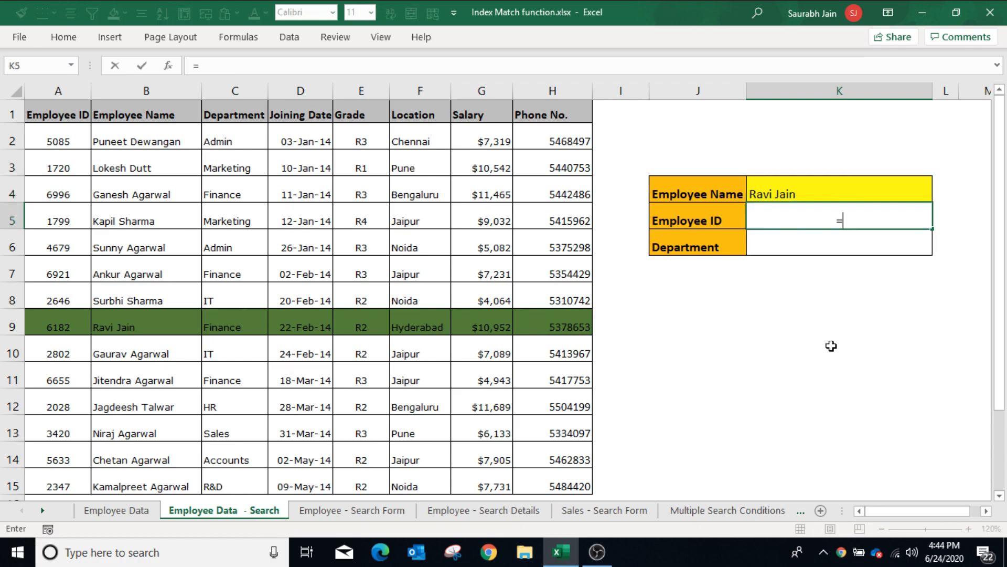
type("Index(")
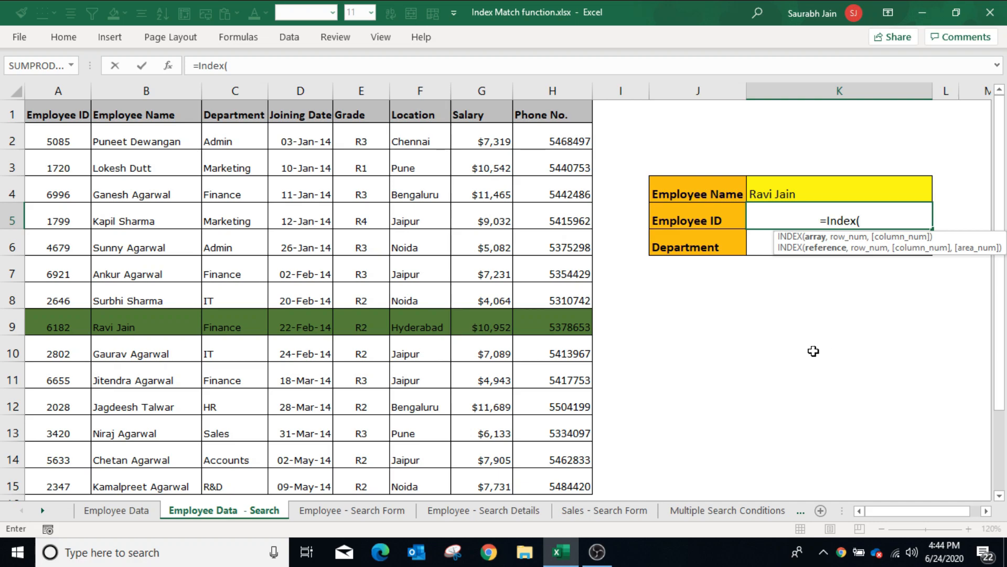
left_click_drag(59, 139, 58, 167)
left_click_drag(61, 221, 47, 484)
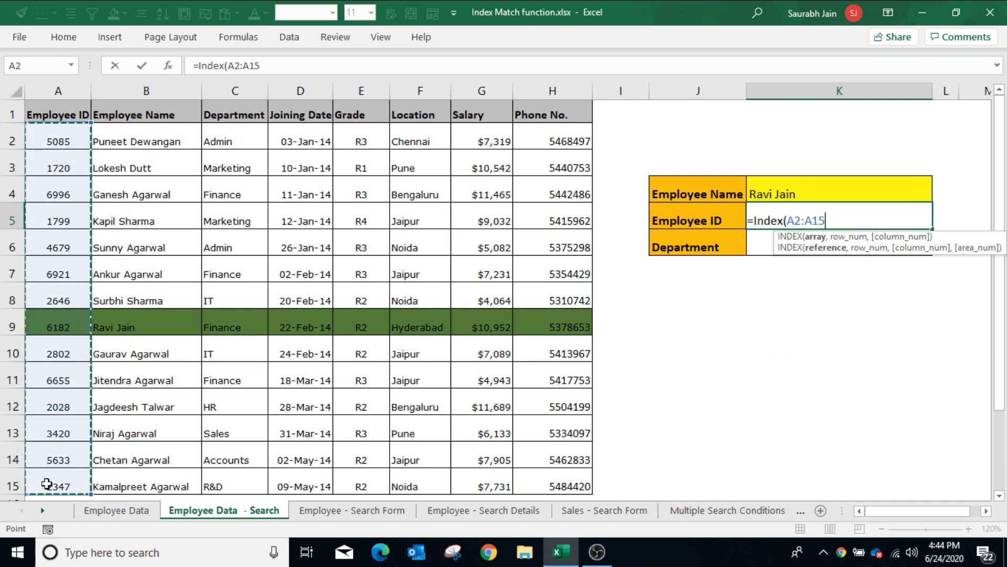
type(",")
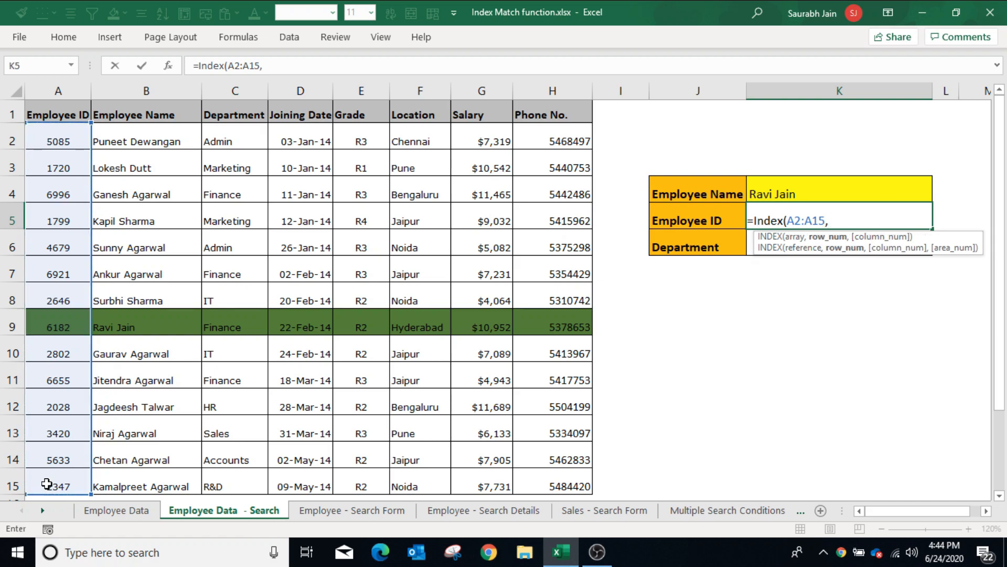
type("match(")
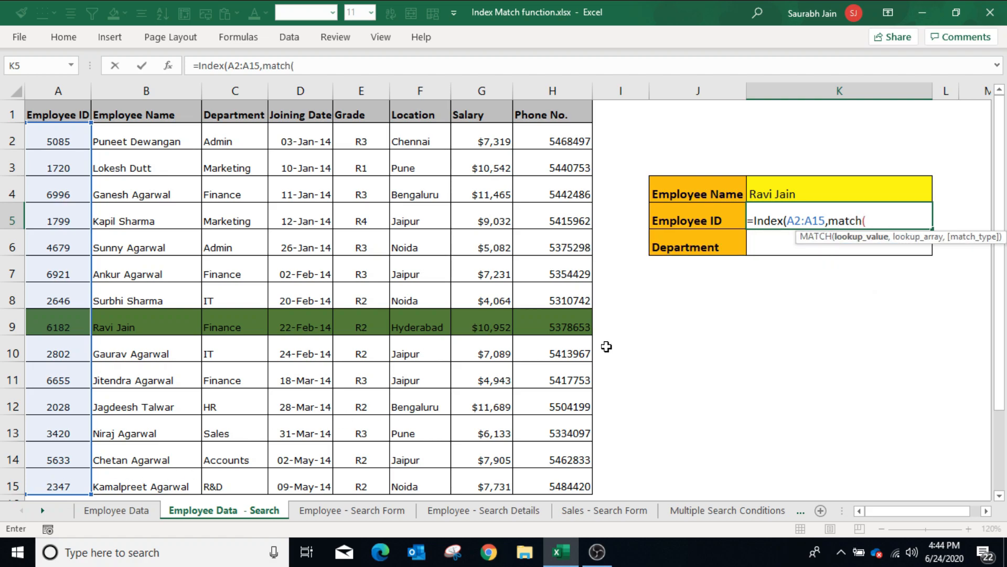
left_click(799, 191)
type(",")
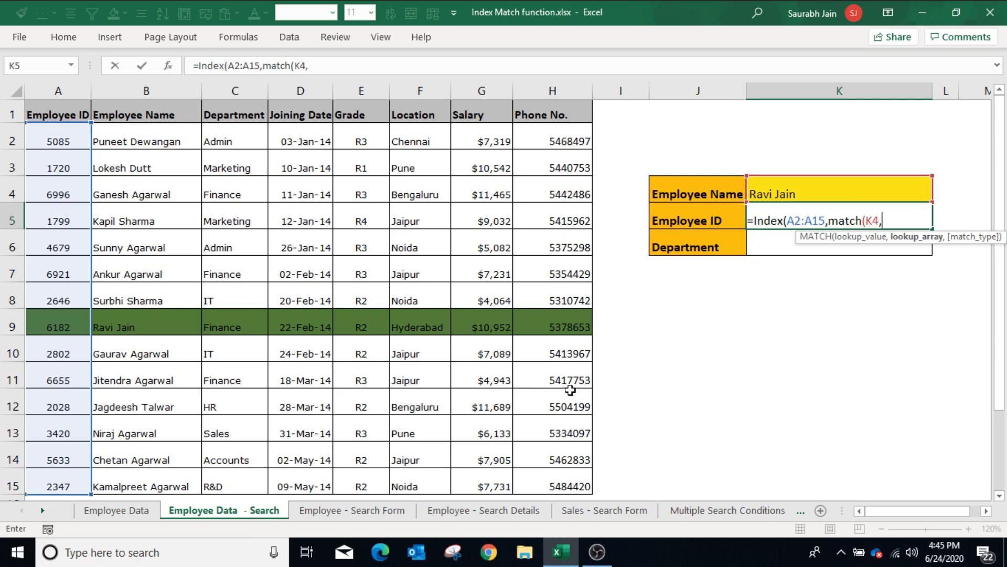
left_click_drag(167, 140, 160, 481)
type(",0")
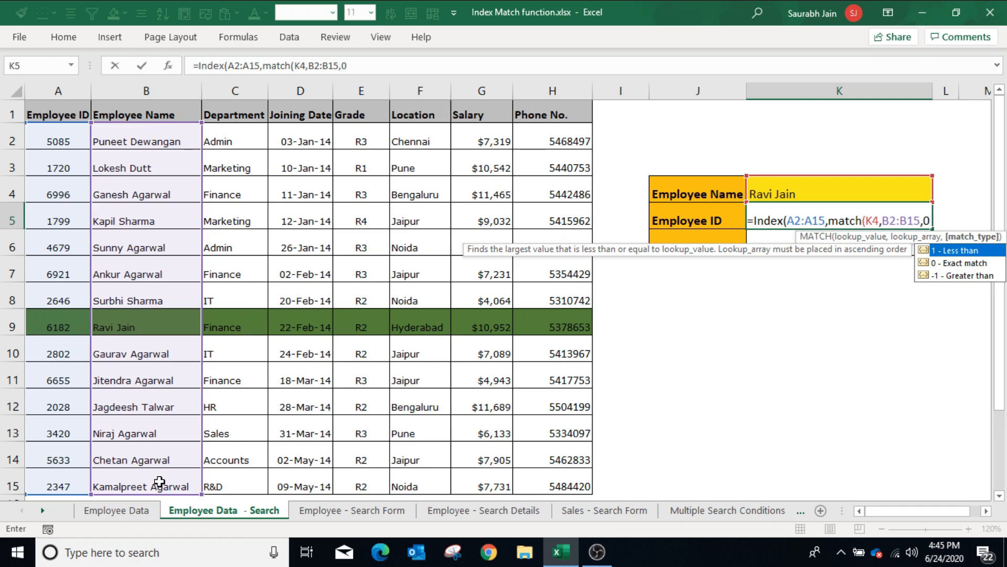
type("))")
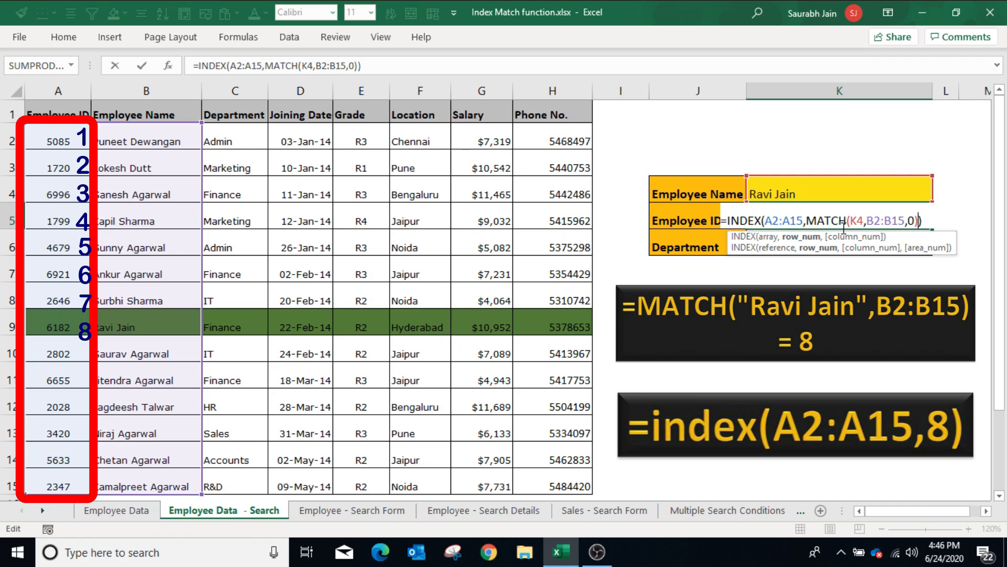
key("Return")
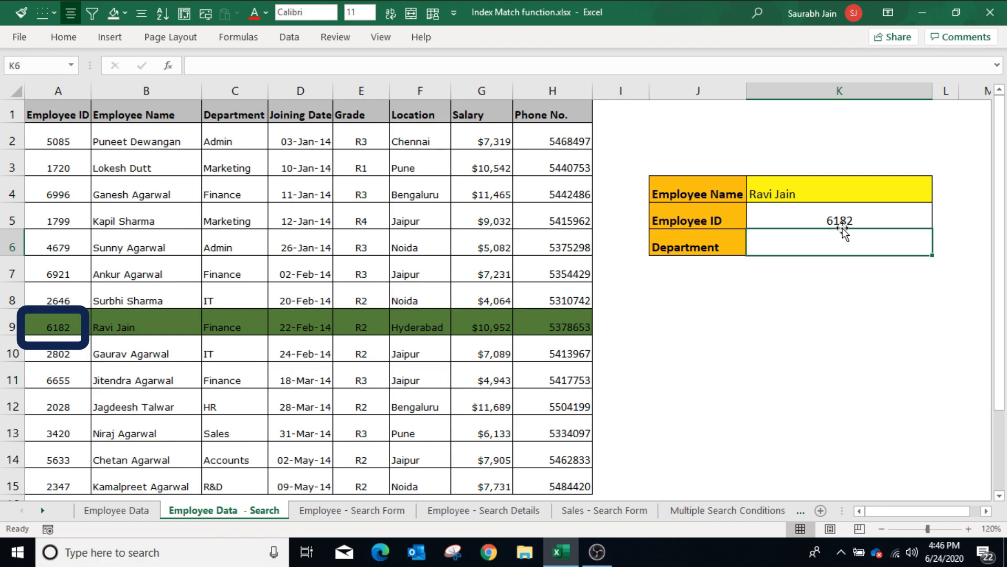
Replace the name in the Employee Name cell, K4, with the employee name listed in row 13
left_click(808, 181)
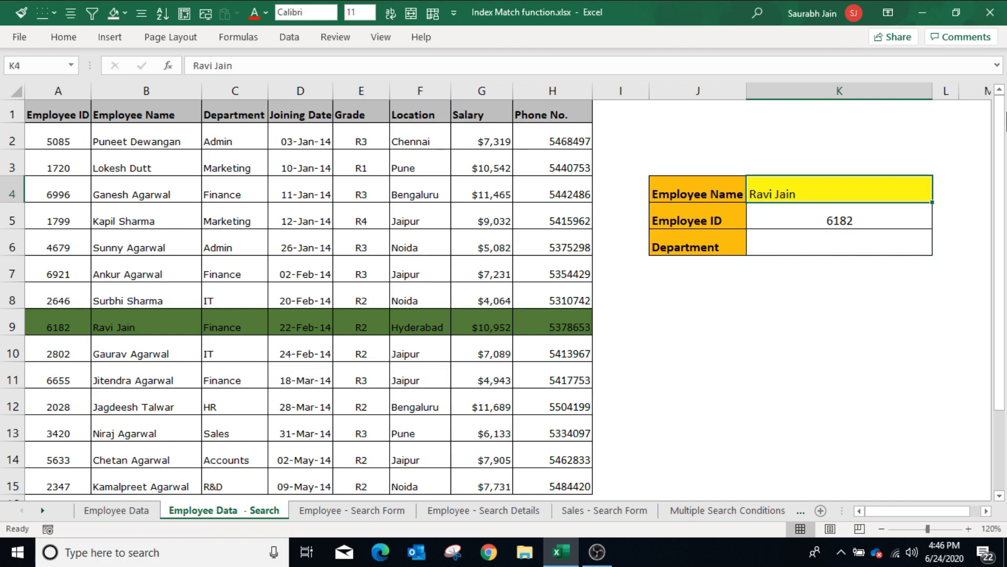
type("Niraj Agarwal")
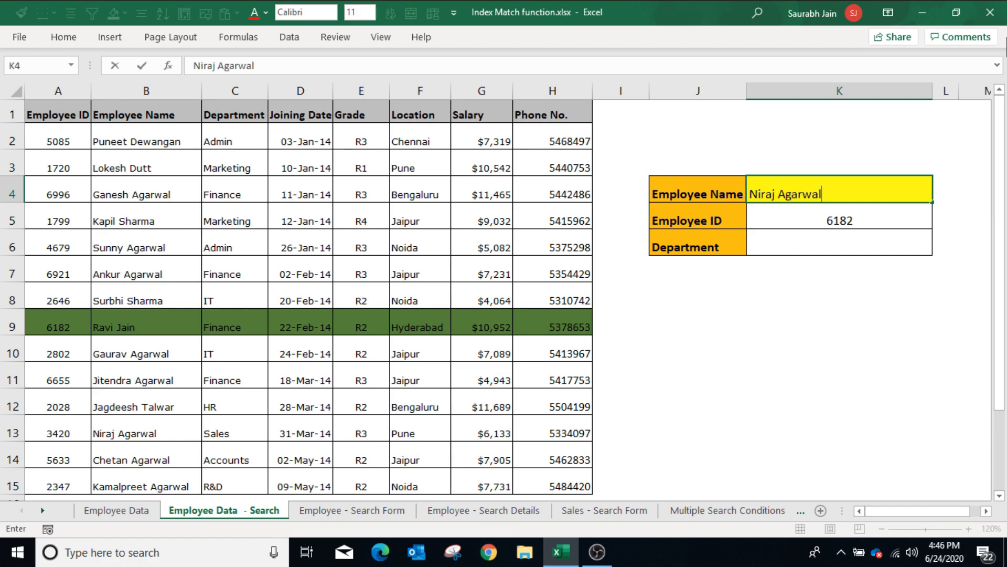
key("Return")
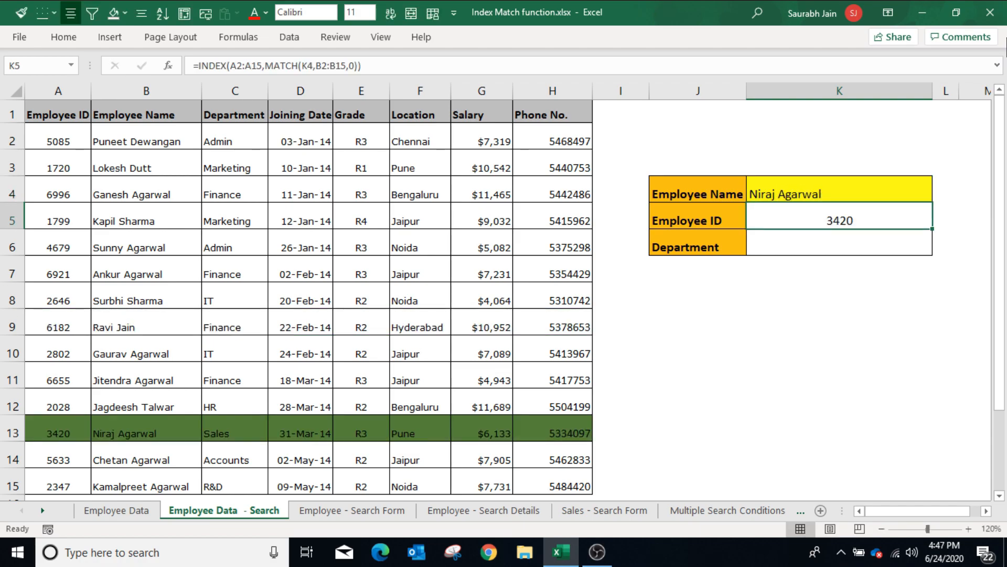
Enter =INDEX(C2:C15,MATCH(K4,B2:B15,0)) in the Department cell, K6, to look up the department by employee name
left_click(840, 243)
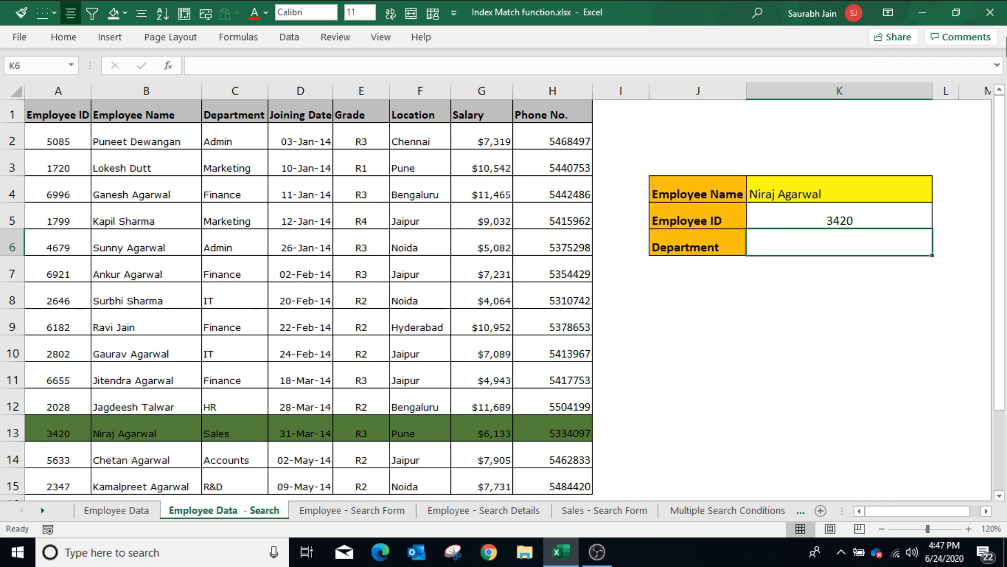
type("=index")
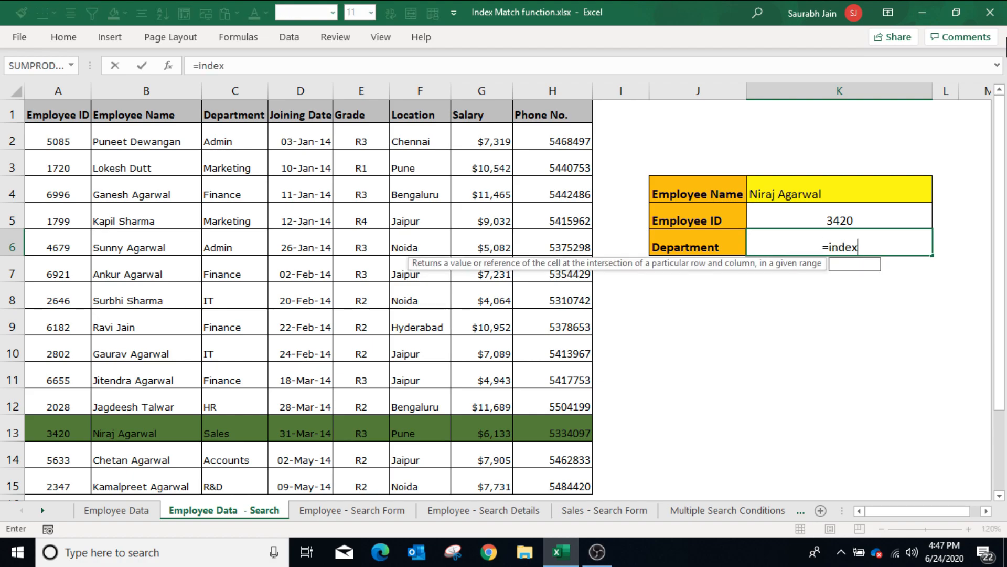
type("(")
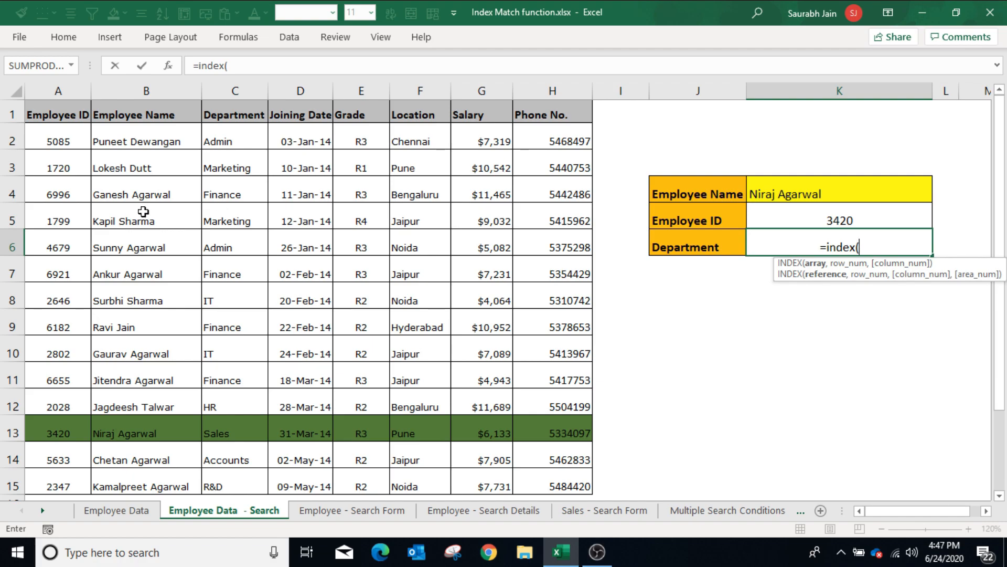
left_click_drag(226, 143, 222, 483)
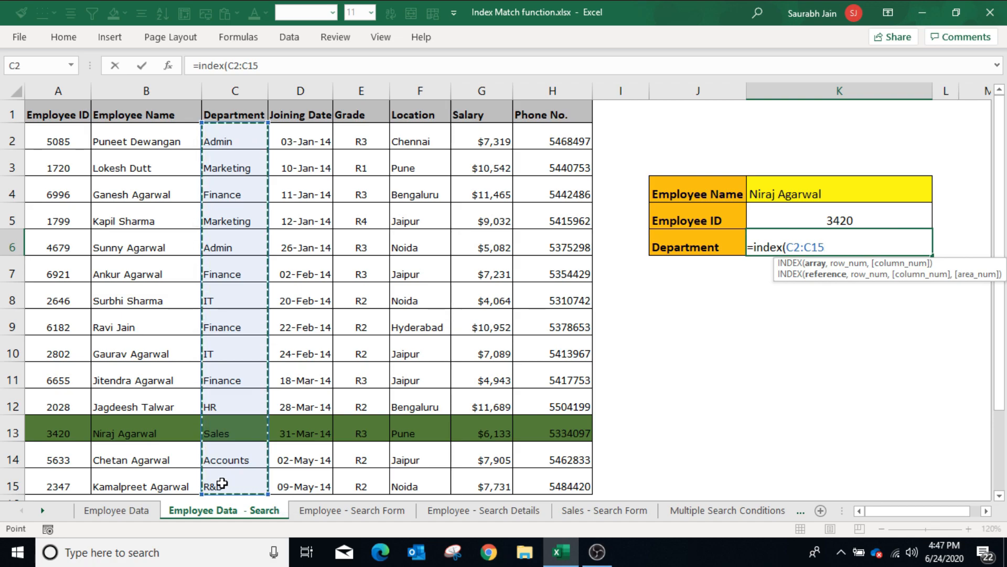
type(",")
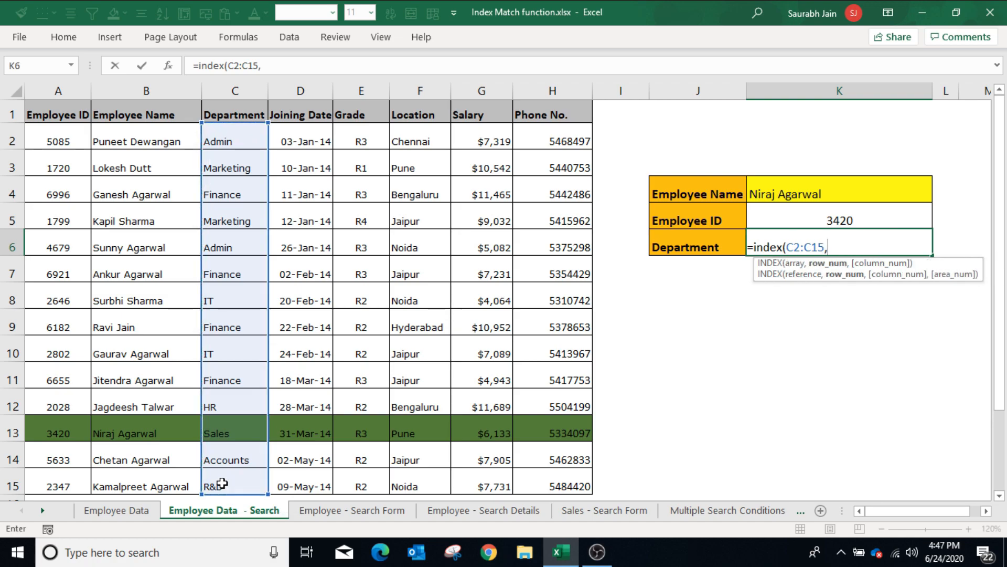
type("match")
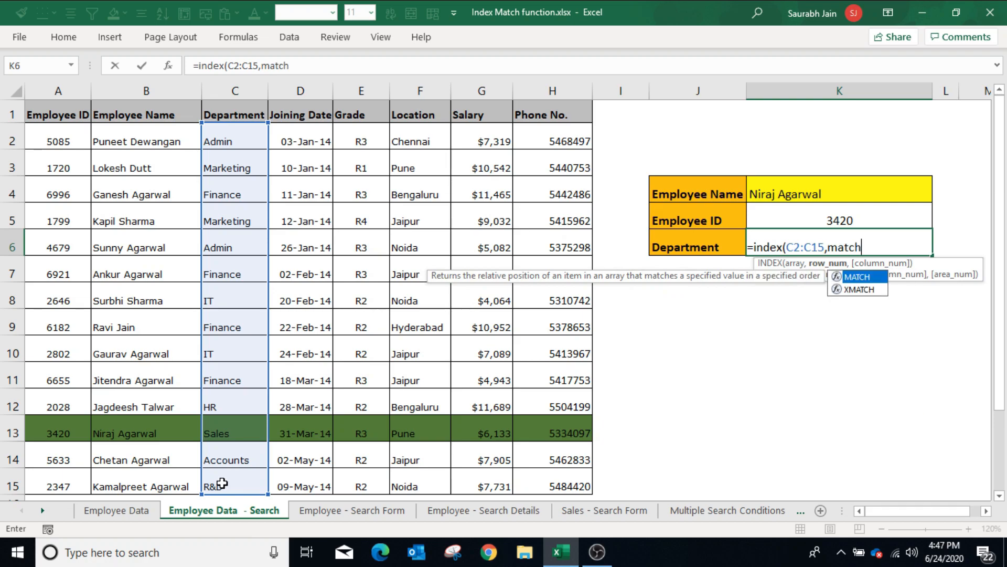
type("(")
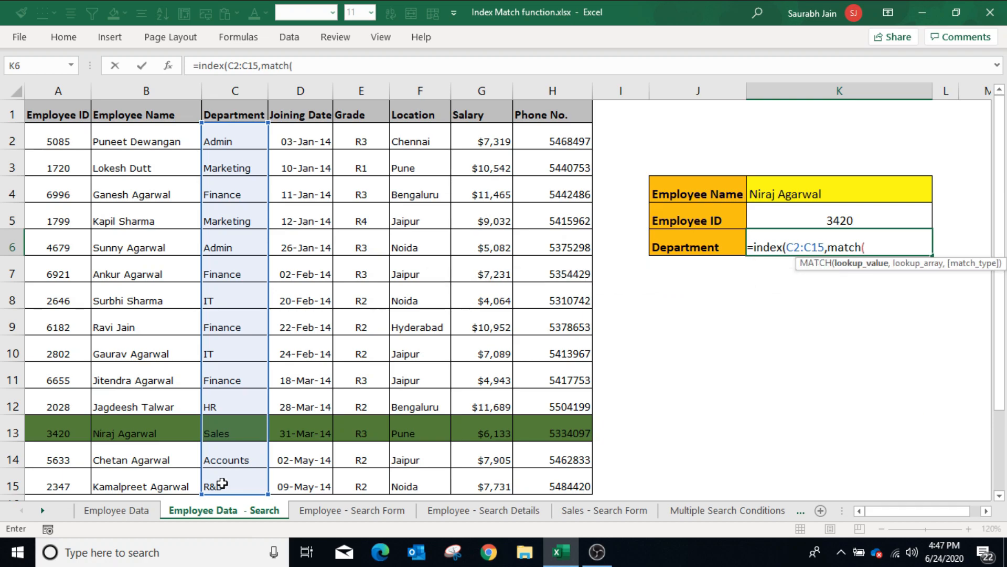
left_click(770, 192)
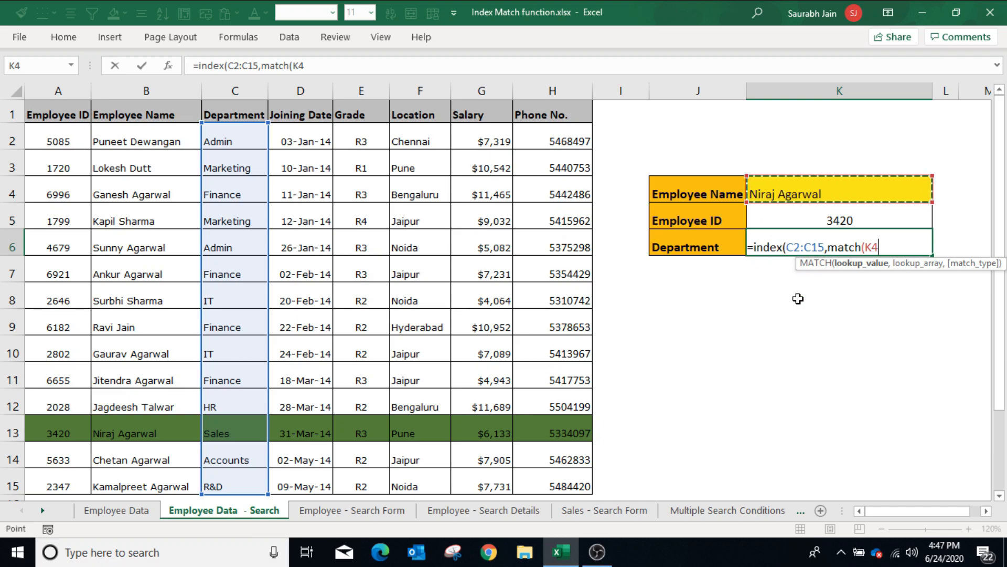
type(",")
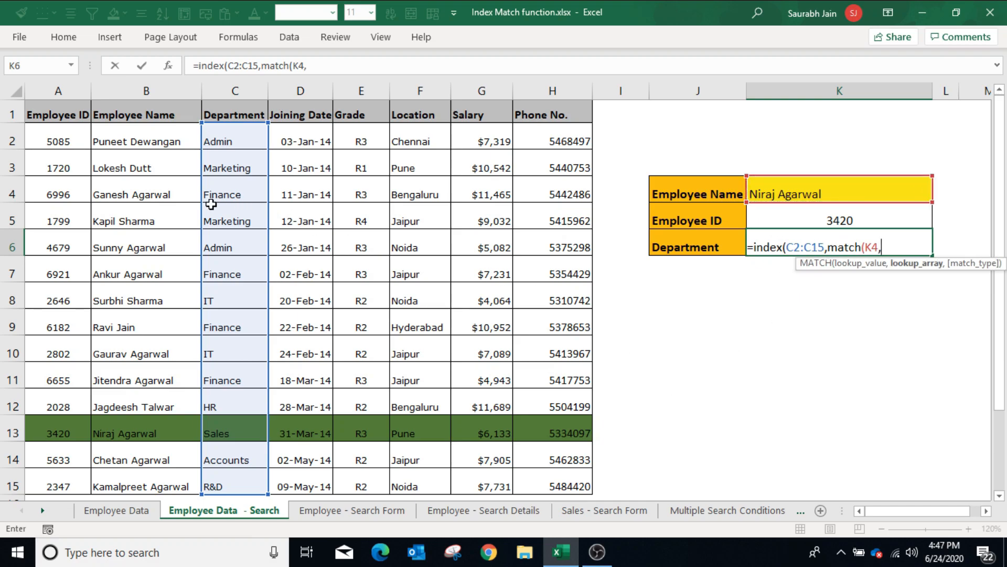
left_click(149, 140)
left_click_drag(147, 163, 133, 483)
type(",0")
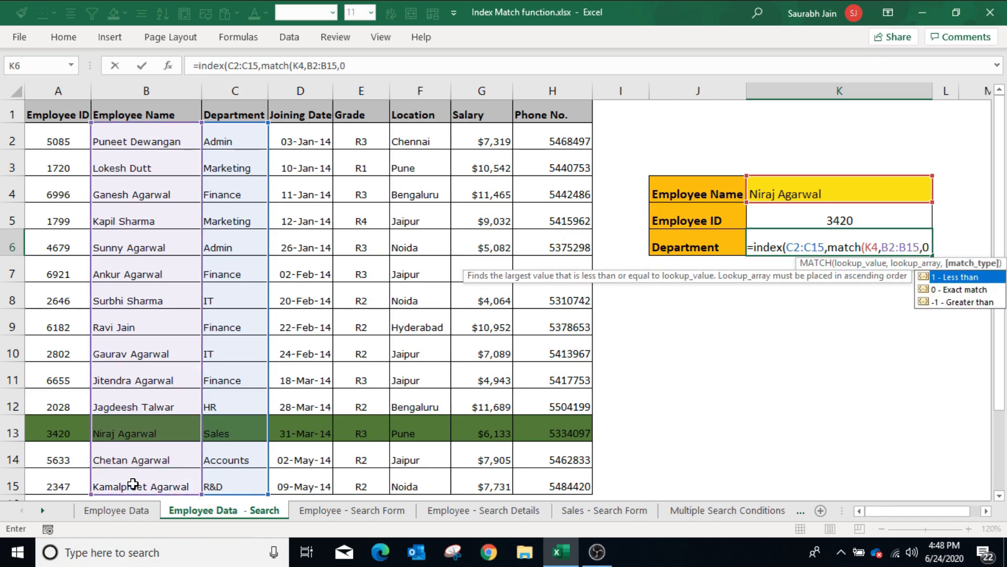
type(")")
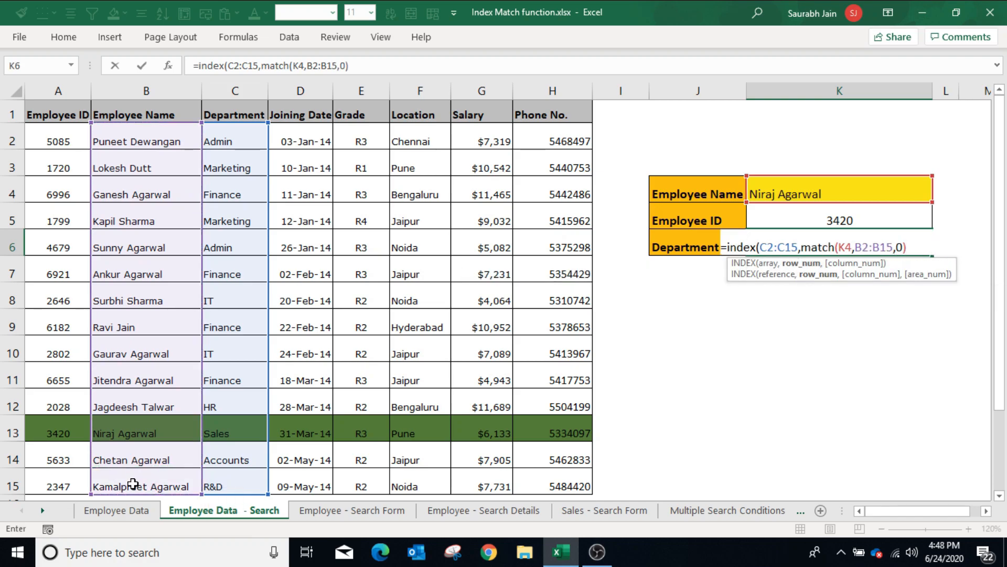
type(")")
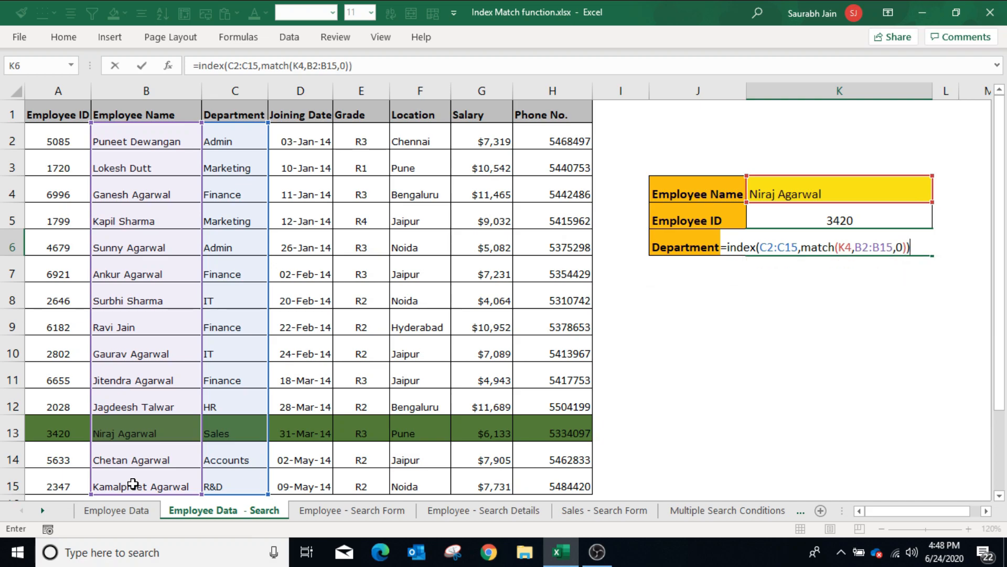
key("Return")
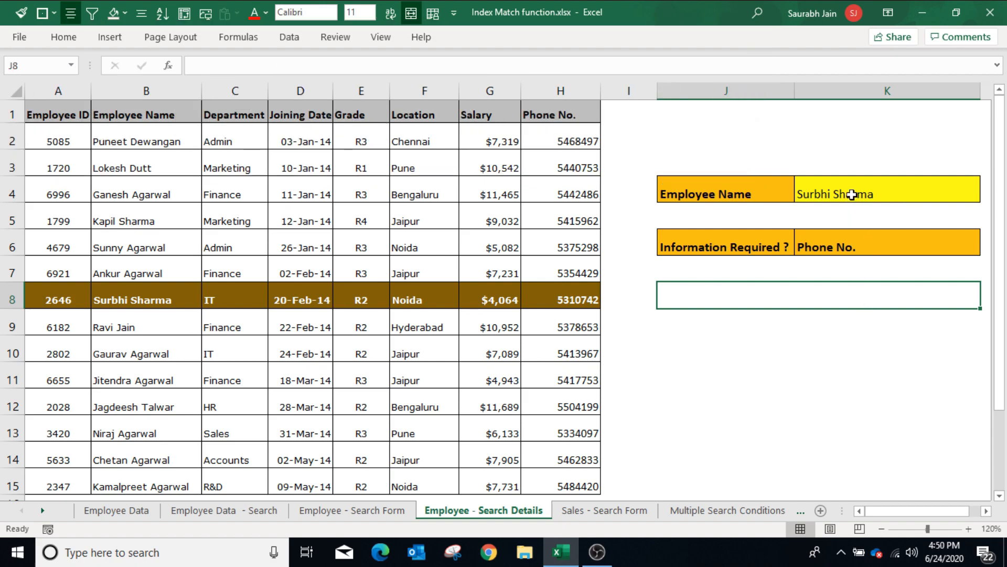
On the Employee - Search Details sheet, choose the row 12 employee in K4 and Salary as the required information in K6
left_click(849, 195)
left_click(986, 194)
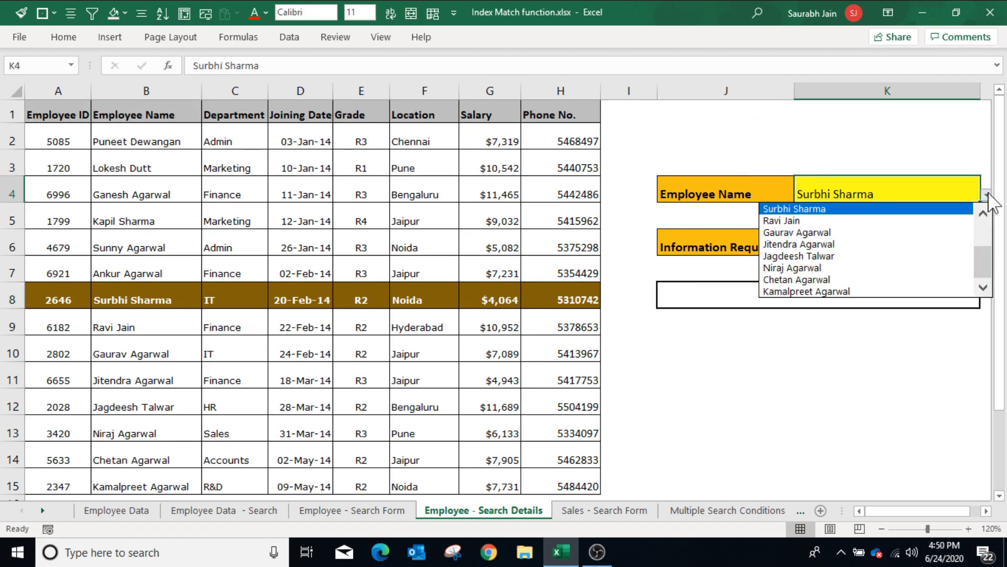
left_click(847, 255)
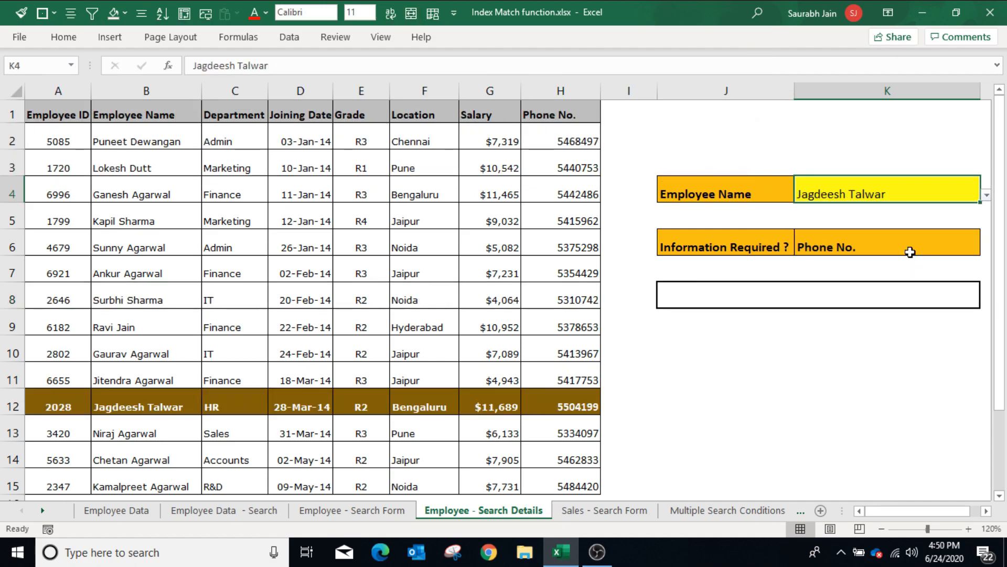
left_click(898, 252)
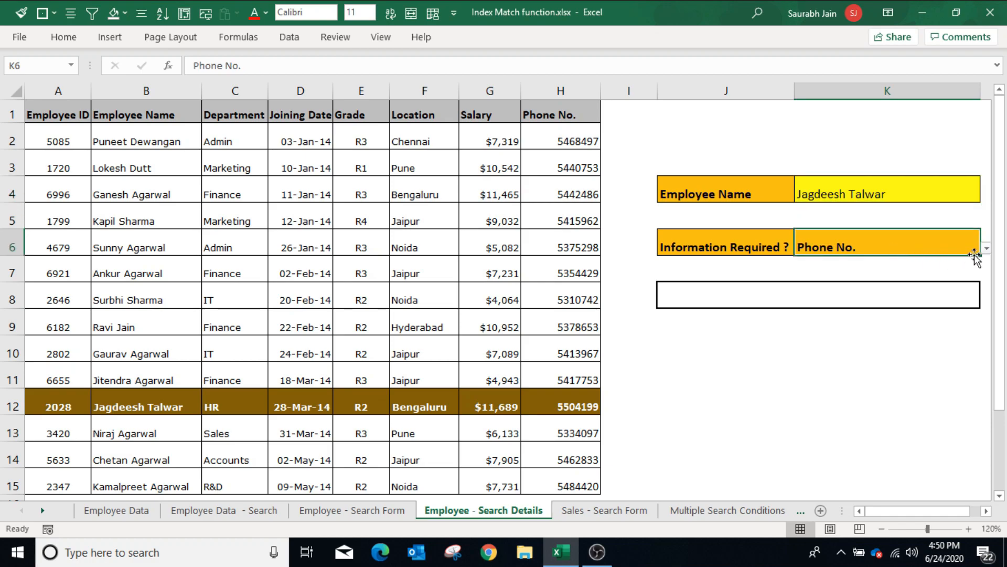
left_click(987, 248)
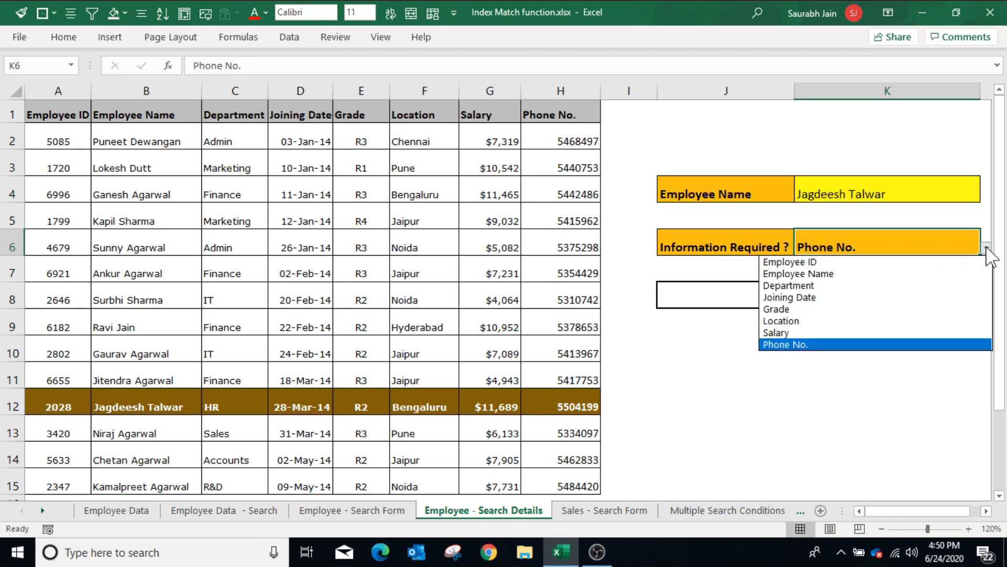
left_click(916, 298)
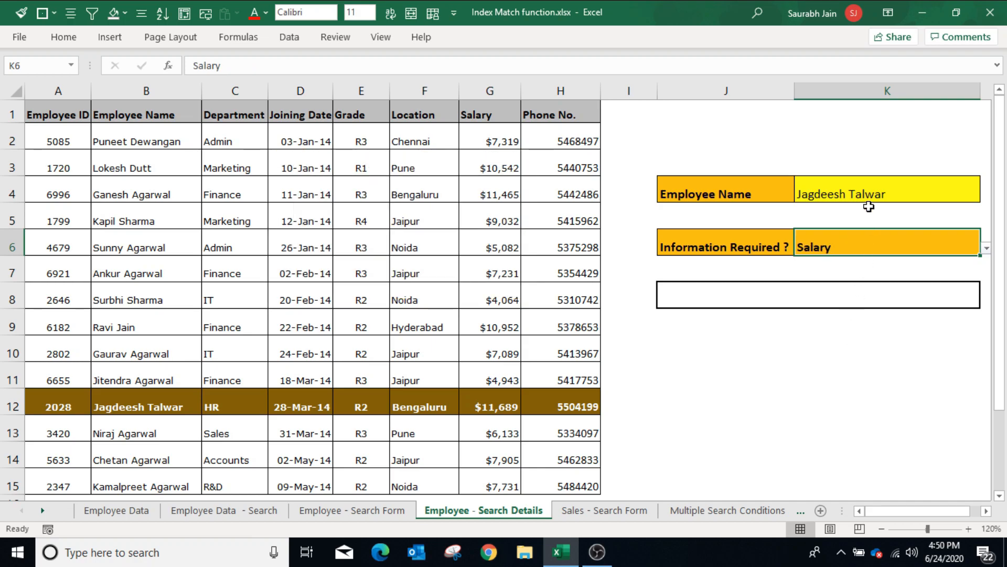
Start an INDEX formula in the empty result cell J8 with the employee table A2:H15 as the array
left_click(869, 197)
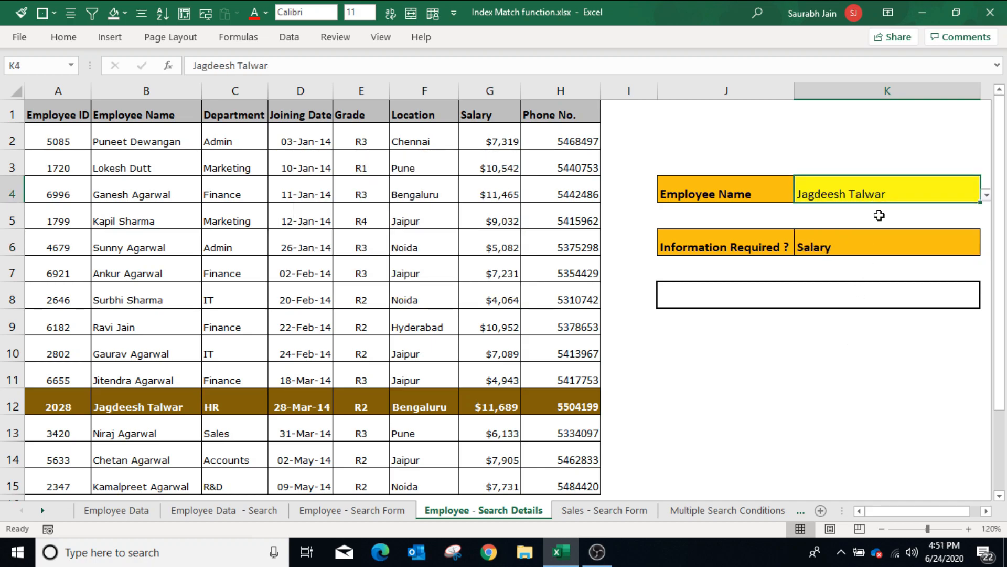
left_click(882, 241)
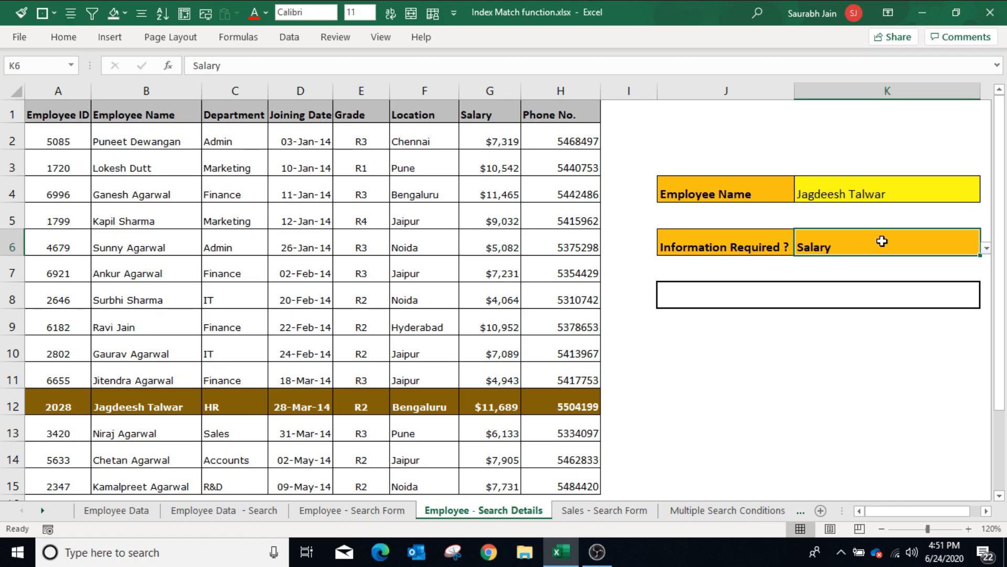
left_click(787, 303)
type("=")
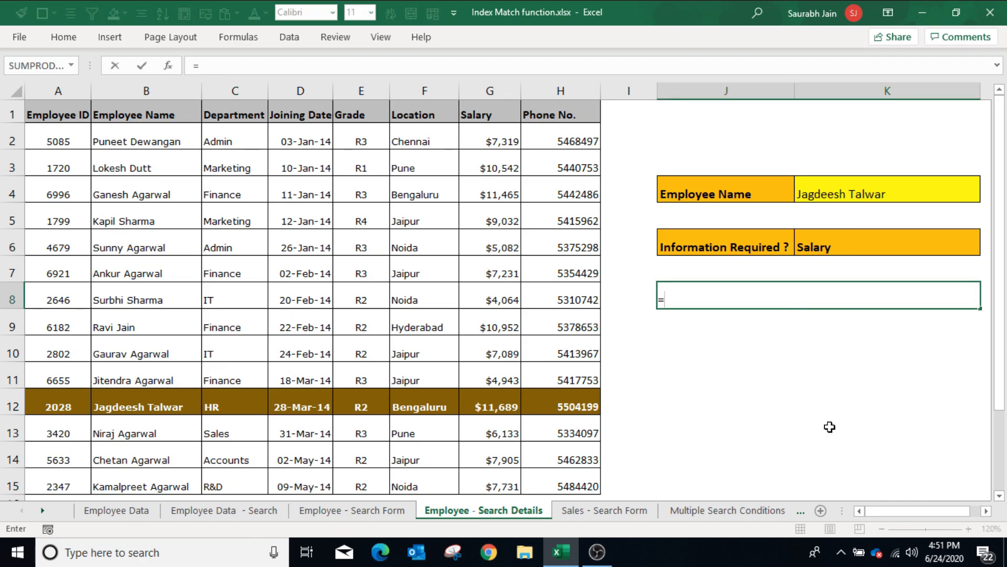
type("index")
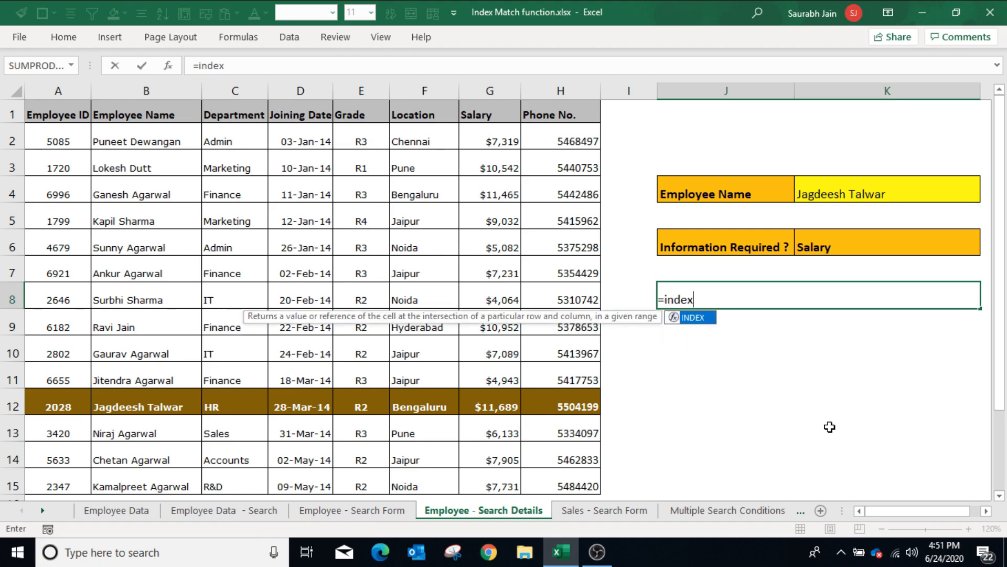
type("(")
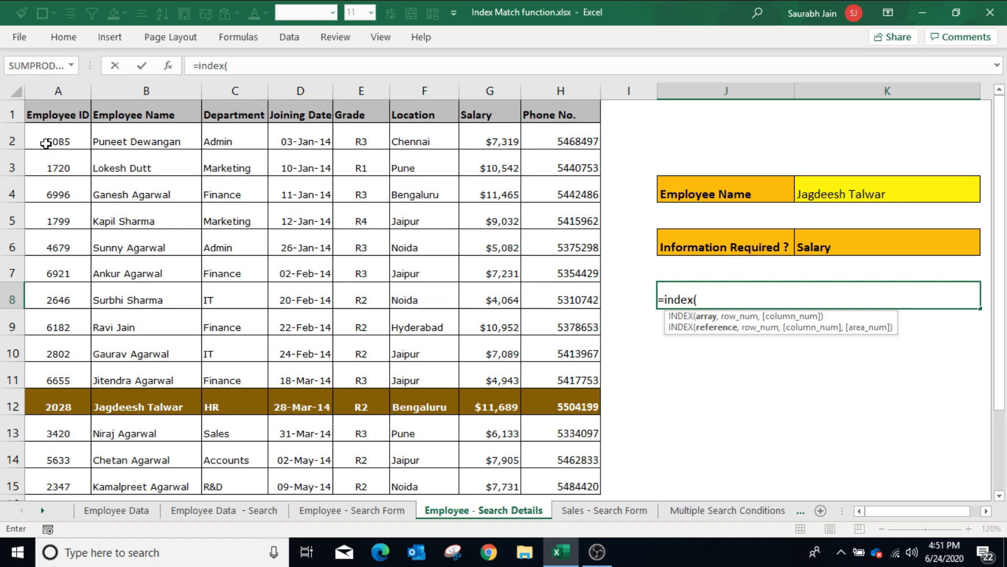
left_click_drag(46, 143, 586, 486)
type(",")
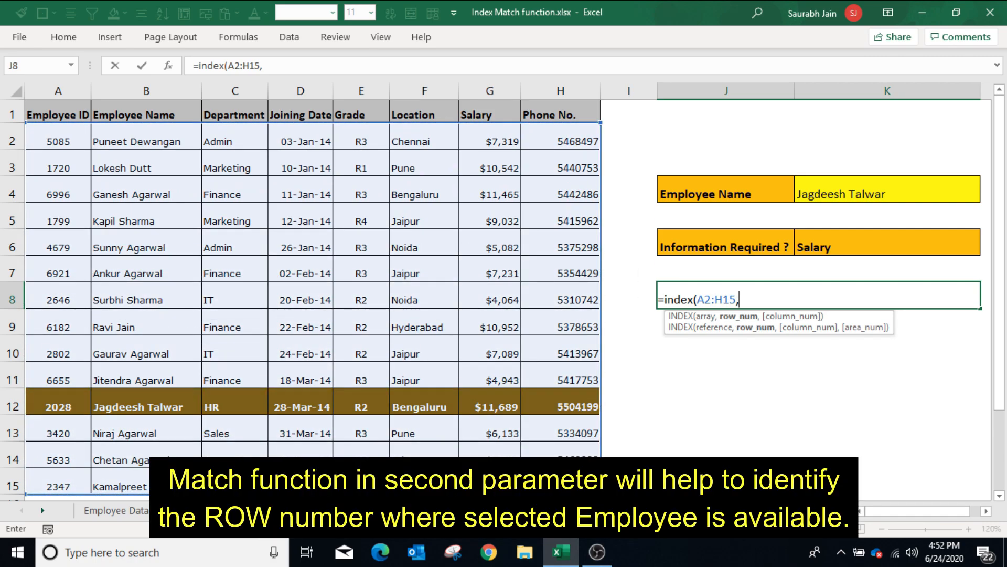
Add MATCH(K4,B2:B15,0) as the INDEX row number to find the chosen employee's row
type("matc")
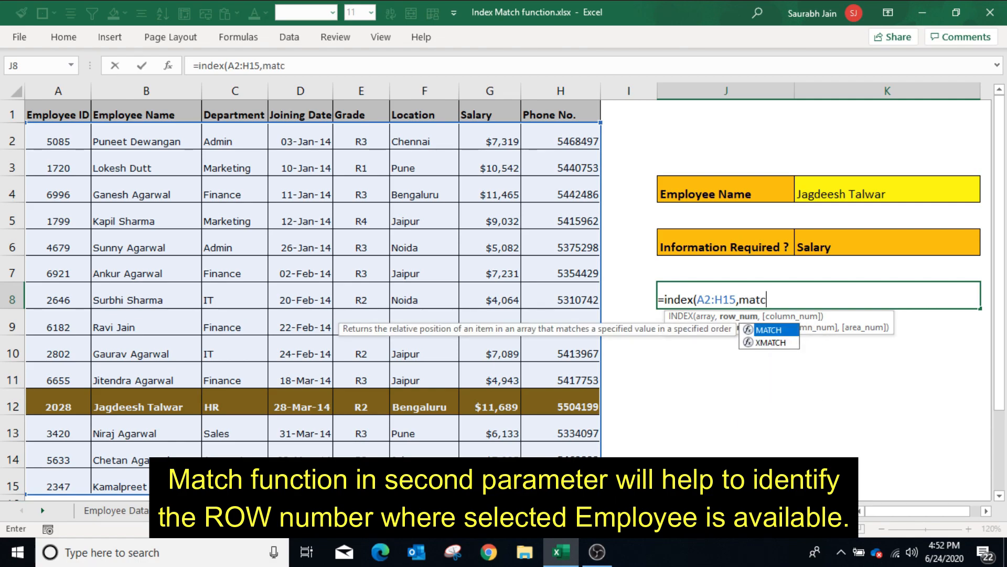
type("h(")
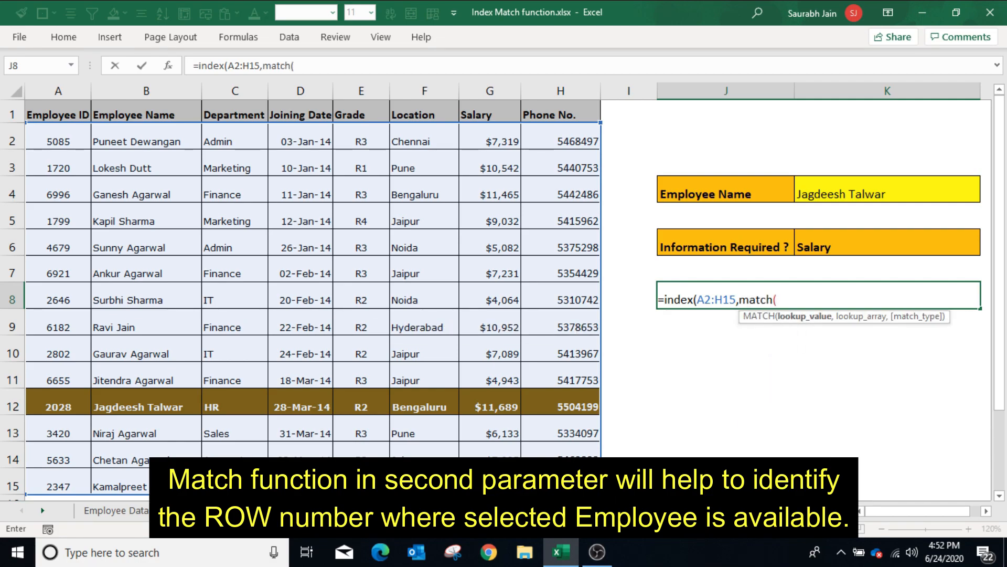
left_click(826, 195)
type(",")
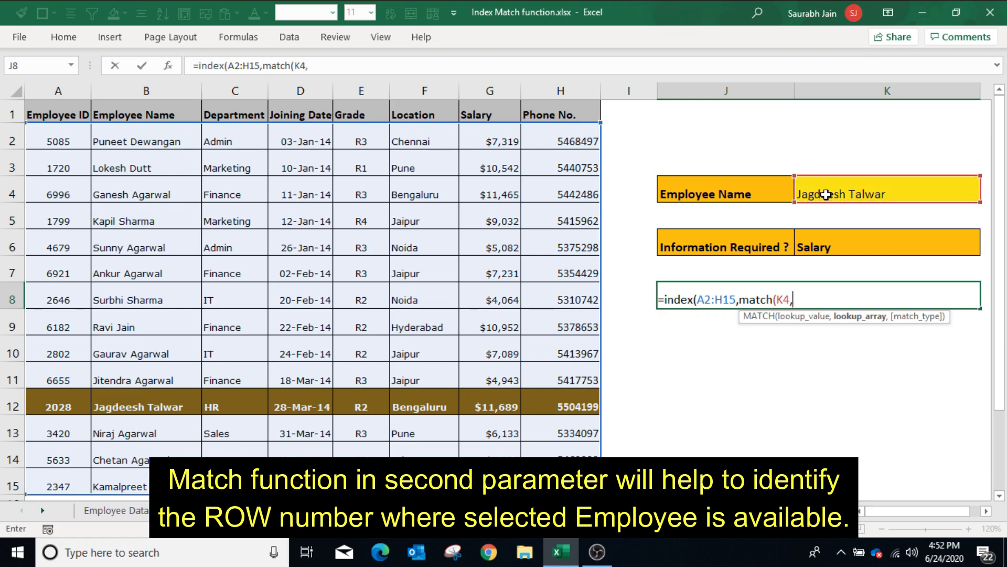
left_click_drag(130, 138, 144, 484)
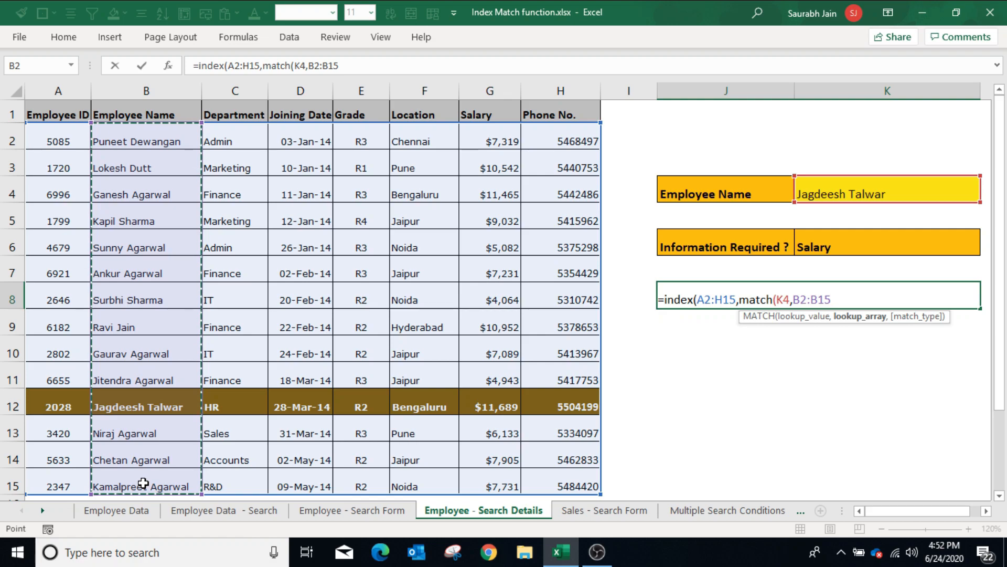
type(",0")
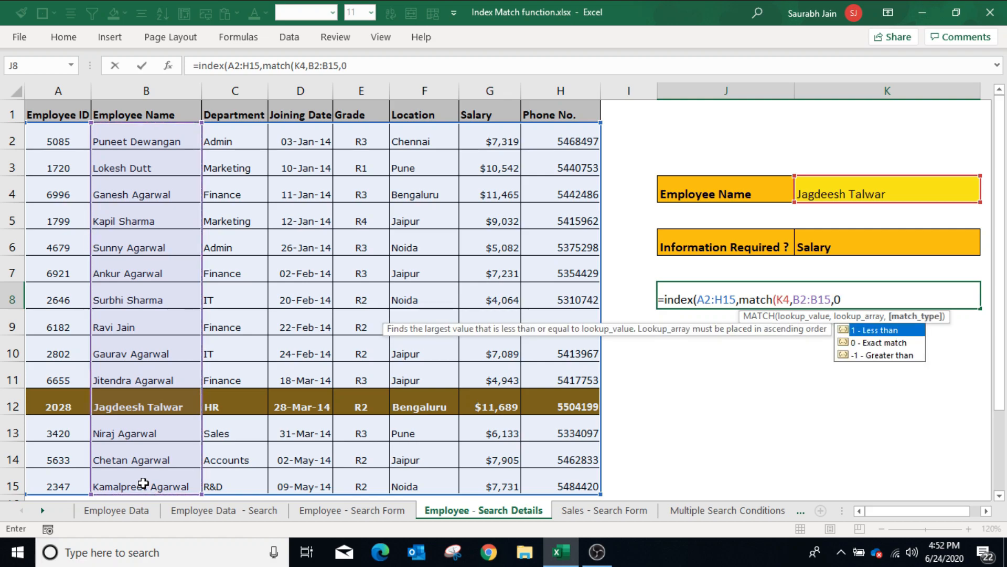
type(")")
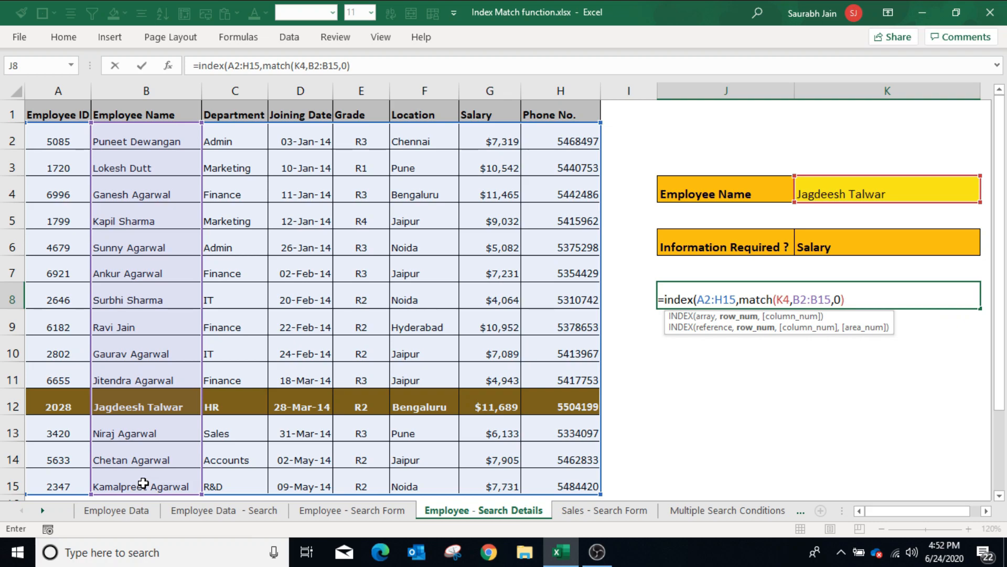
Add MATCH(K6,A1:H1,0) as the column number for the required information and close the INDEX formula
type(",")
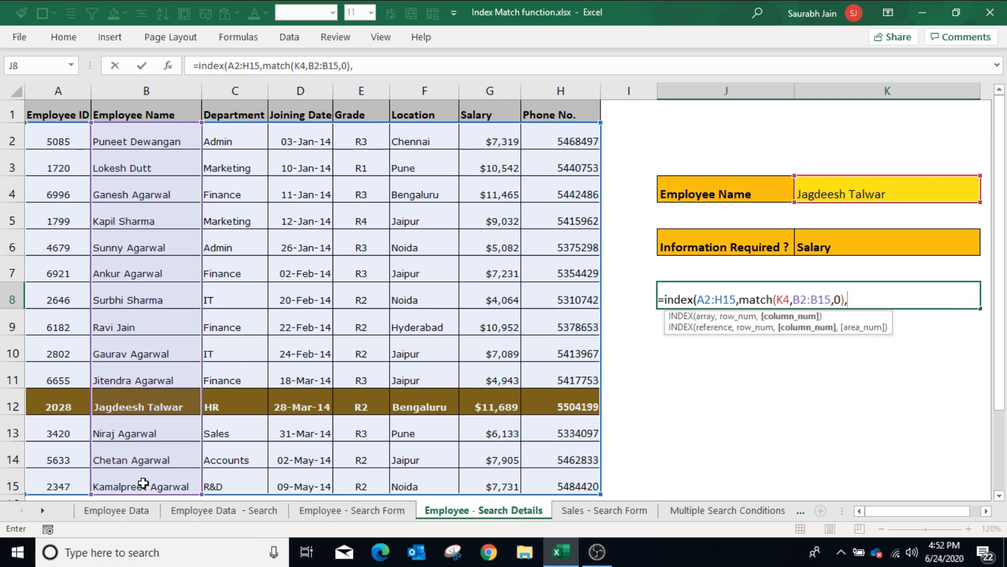
type("match")
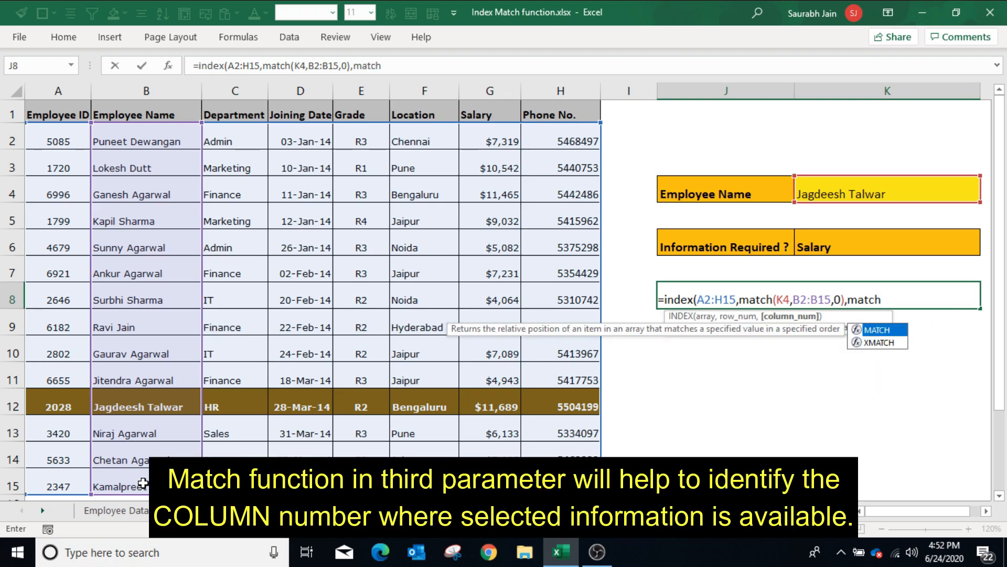
type("(")
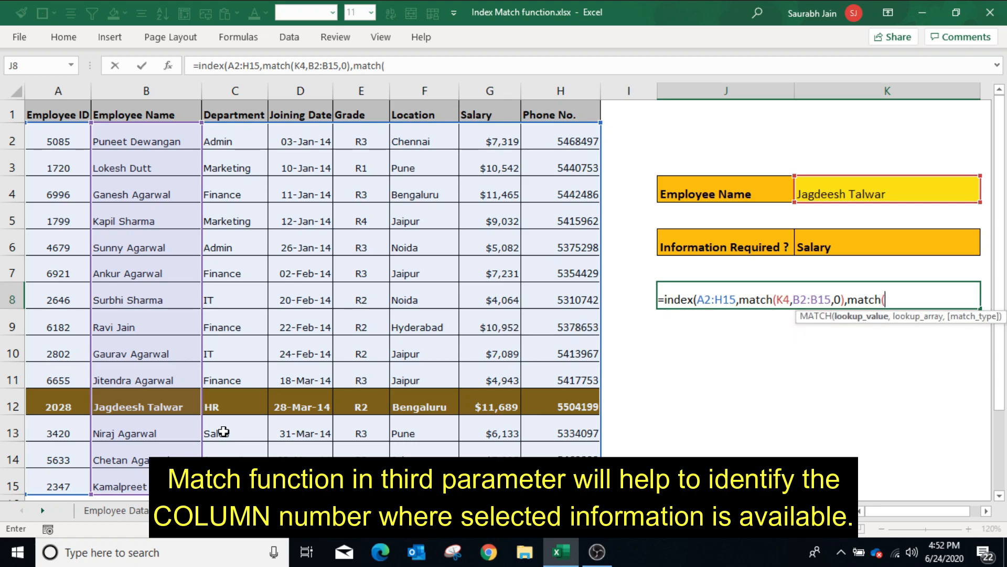
left_click(825, 247)
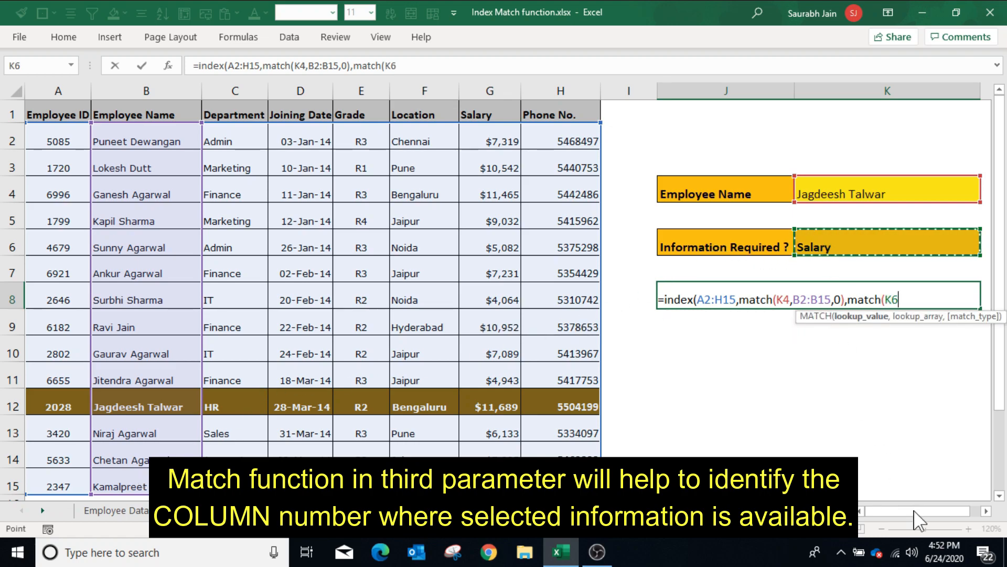
type(",")
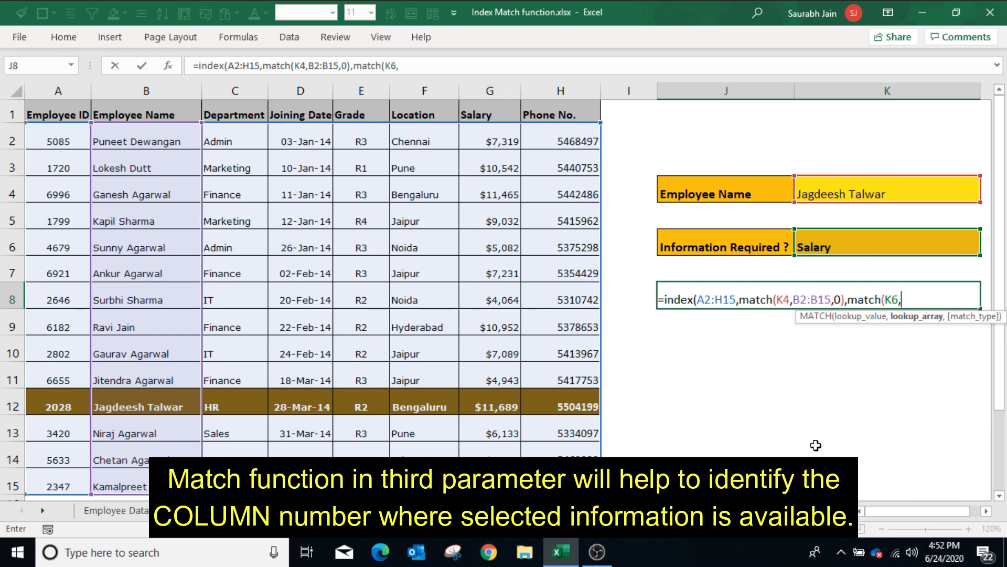
left_click_drag(80, 116, 530, 101)
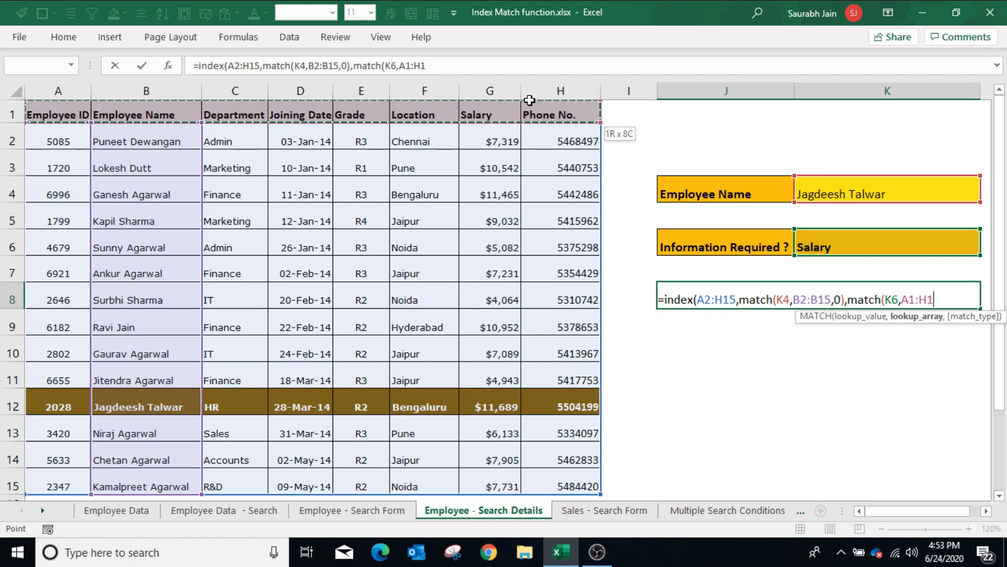
type(",0")
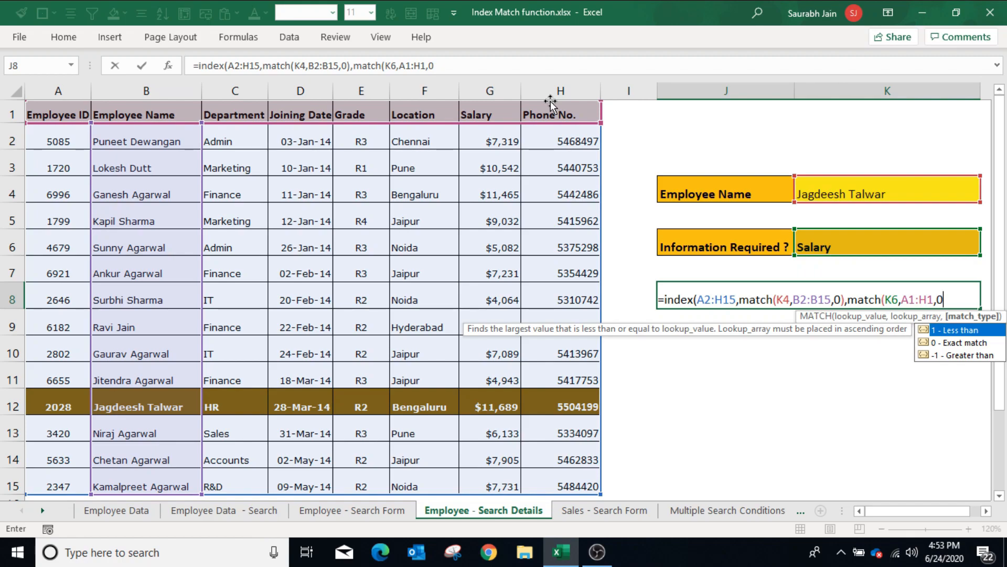
type(")")
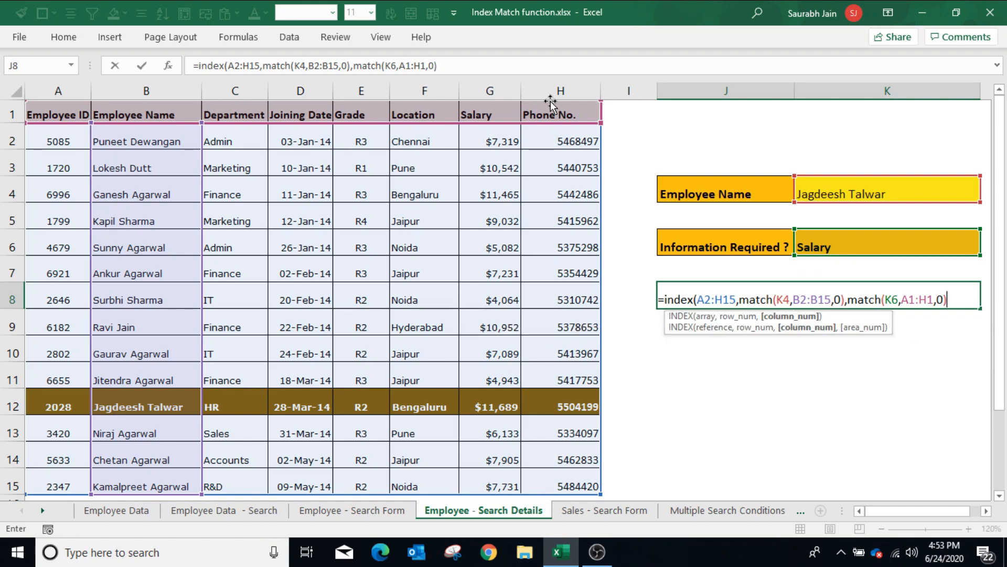
type(")")
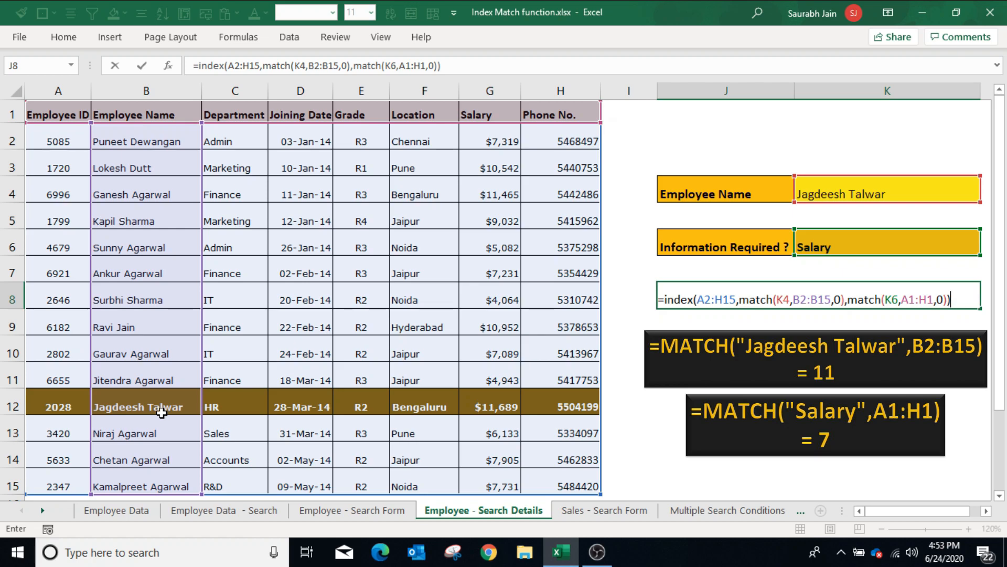
left_click(493, 407)
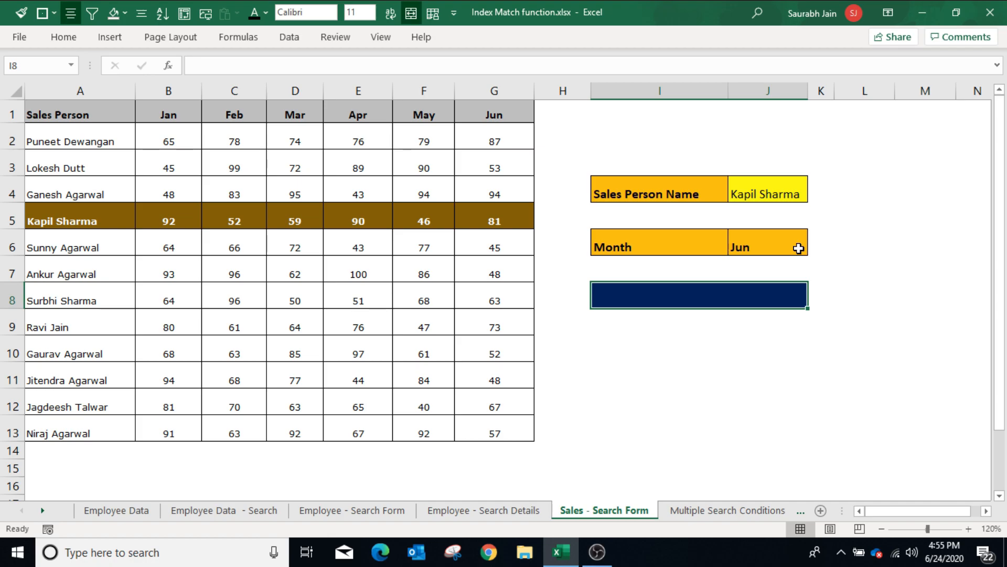
In I8 on the Sales - Search Form sheet, start an INDEX formula over B2:G13 with MATCH(J4,A2:A13,0) as the row number
type("=")
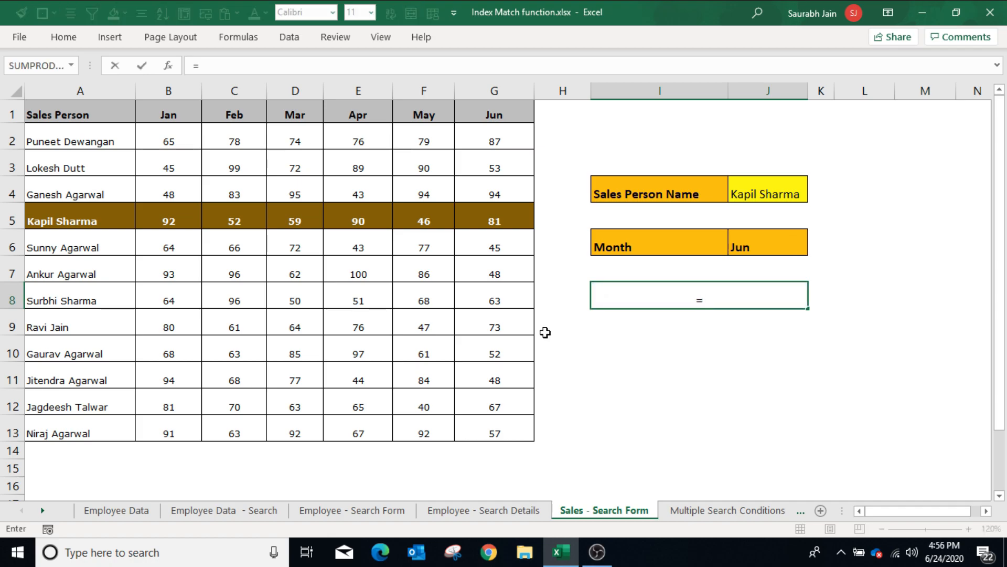
type("index(")
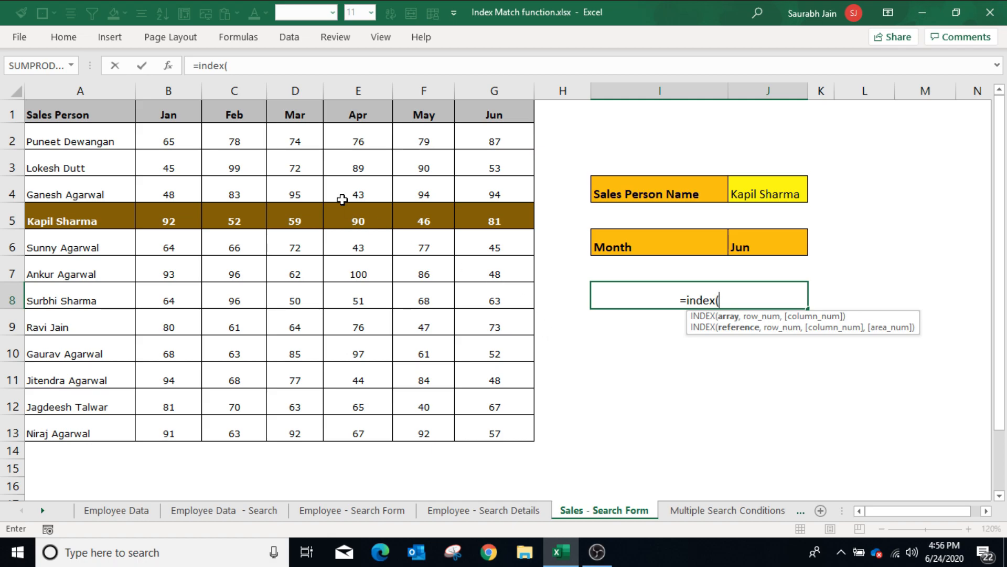
left_click_drag(156, 139, 498, 443)
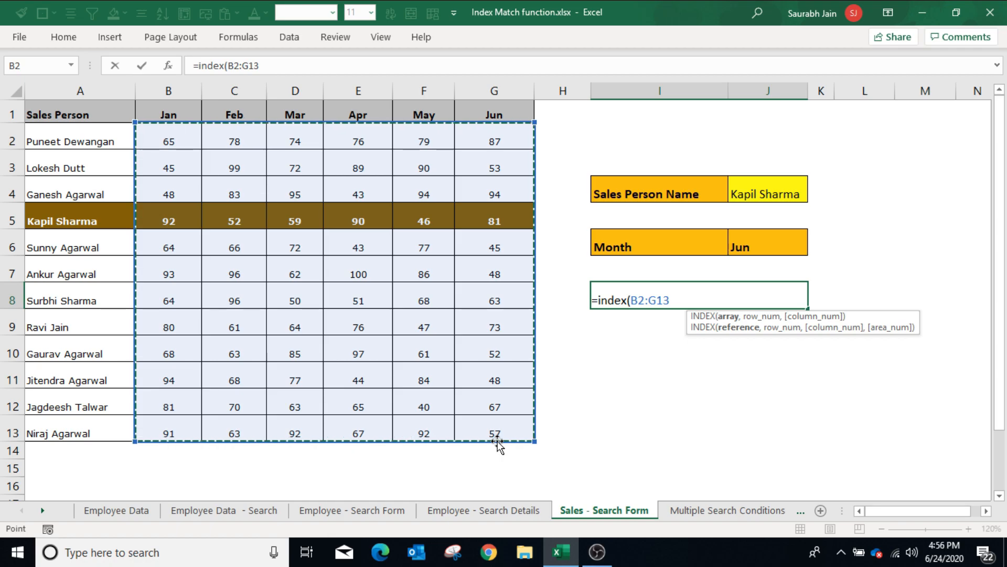
type(",matc")
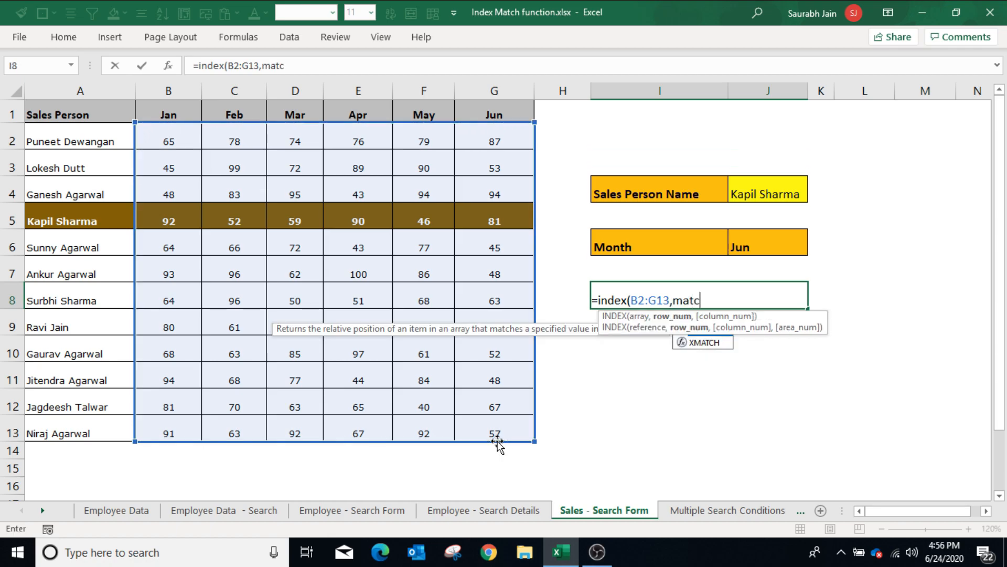
type("h(")
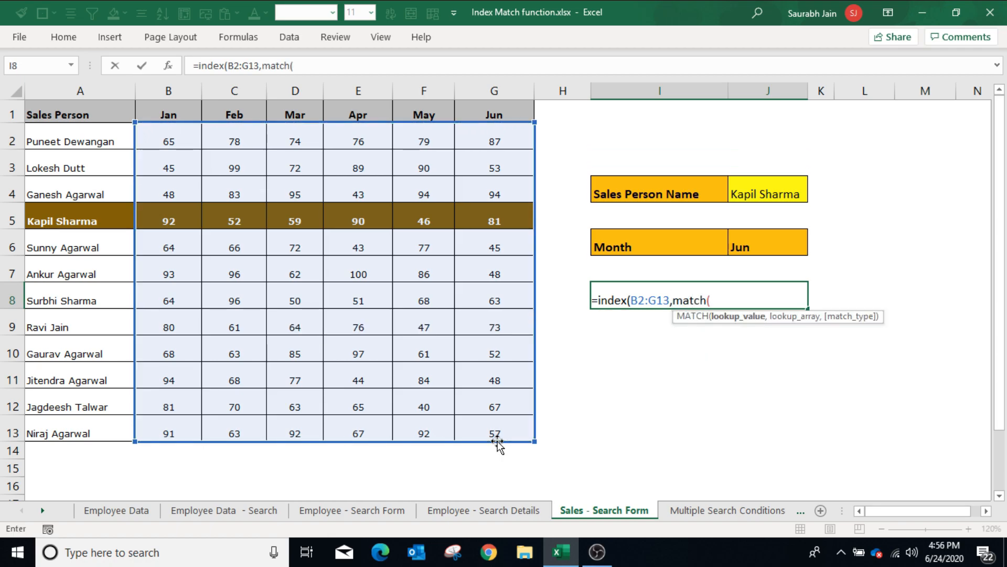
left_click(753, 195)
type(",")
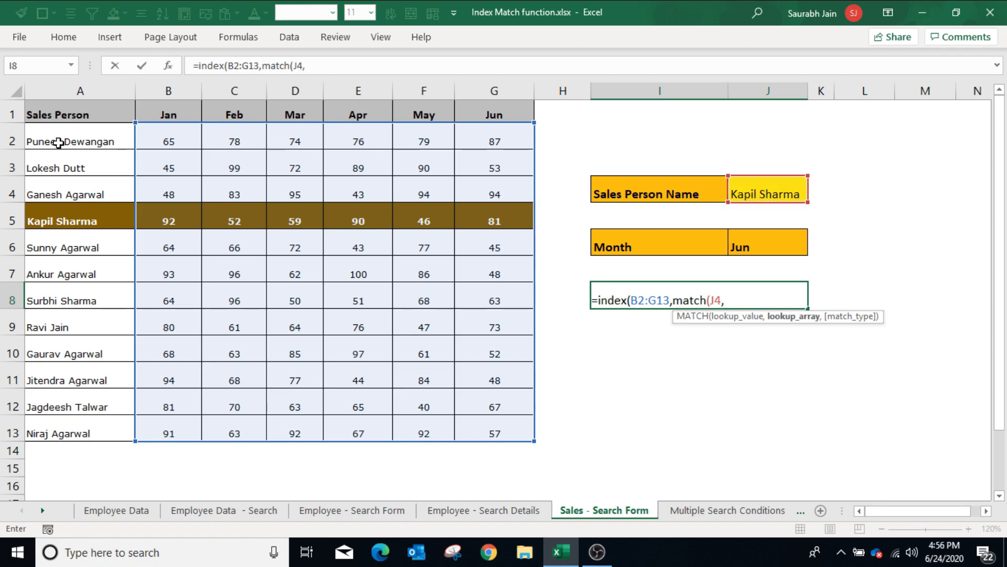
left_click_drag(58, 142, 39, 426)
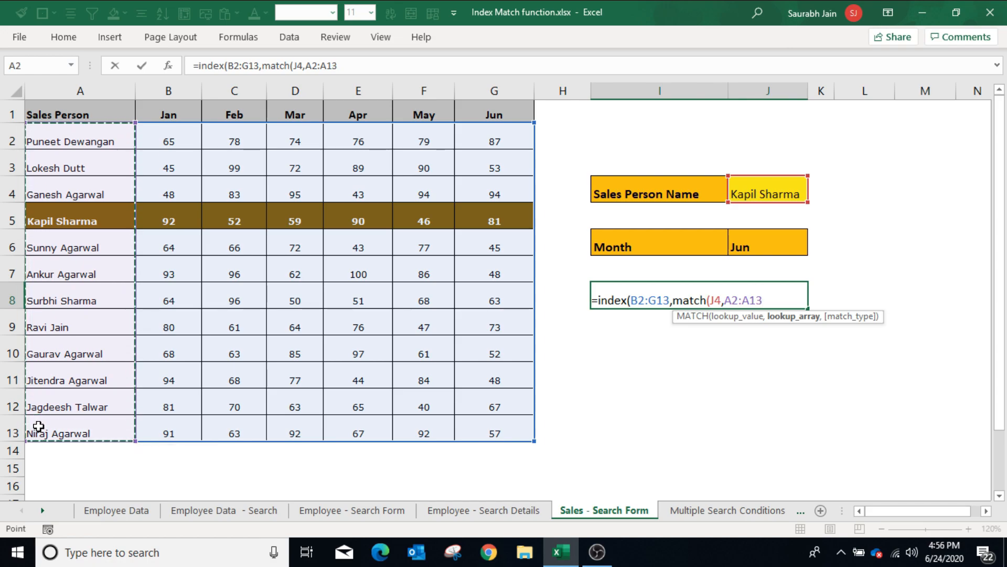
type(",0")
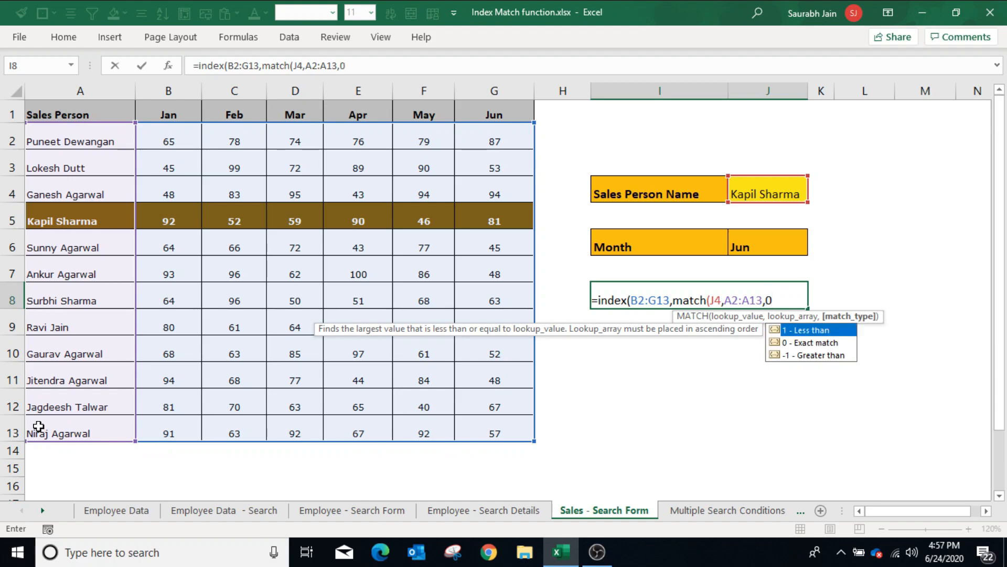
type(")")
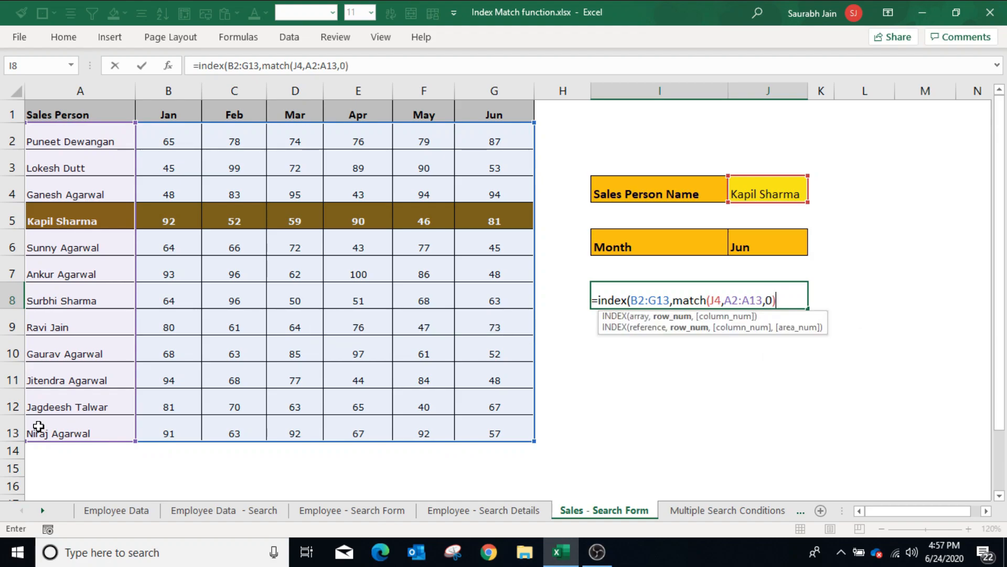
Add MATCH(J6,B1:G1,0) as the column number for the chosen month, then close and enter the INDEX formula in I8
type(",")
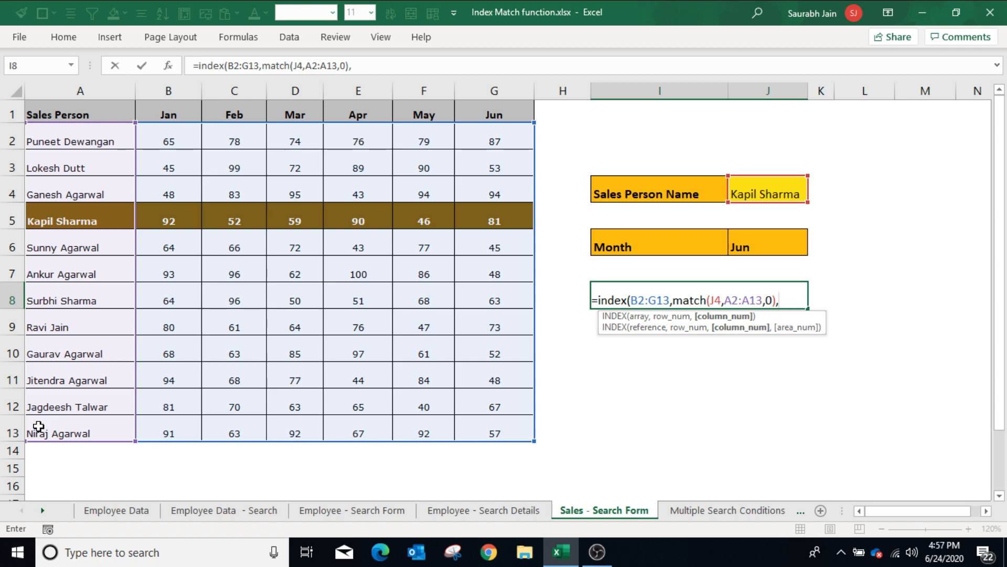
type("match")
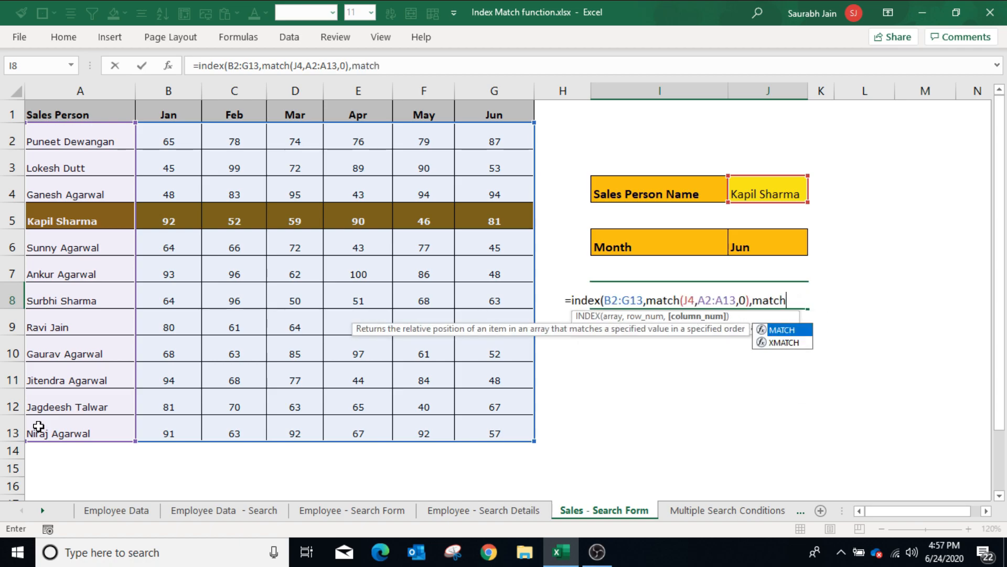
type("(")
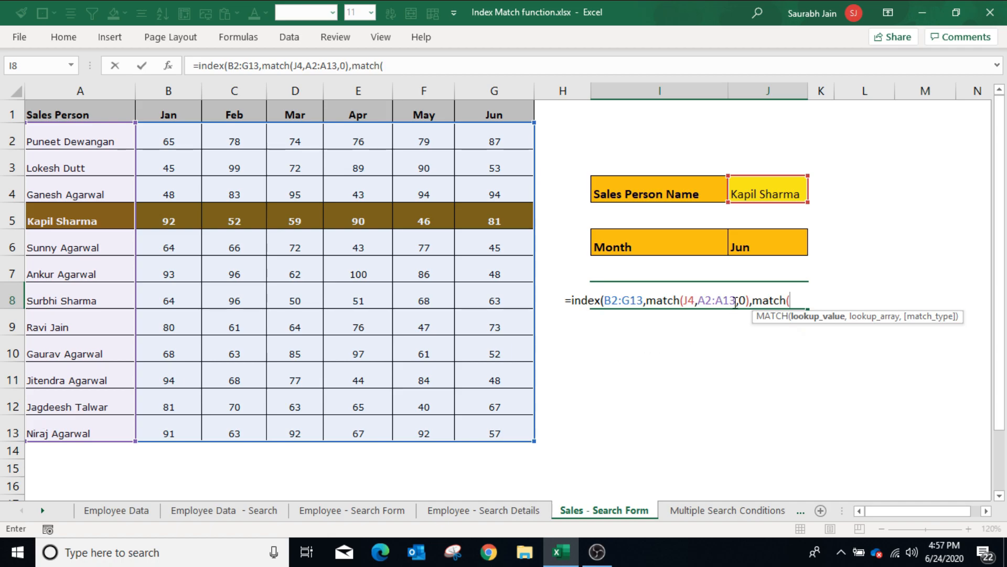
left_click(753, 246)
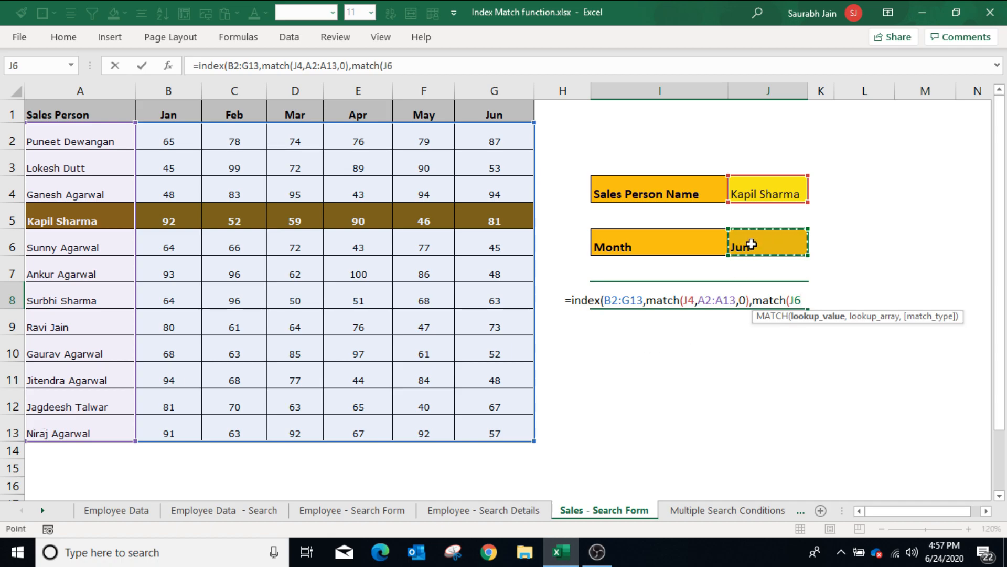
type(",")
left_click_drag(168, 114, 496, 109)
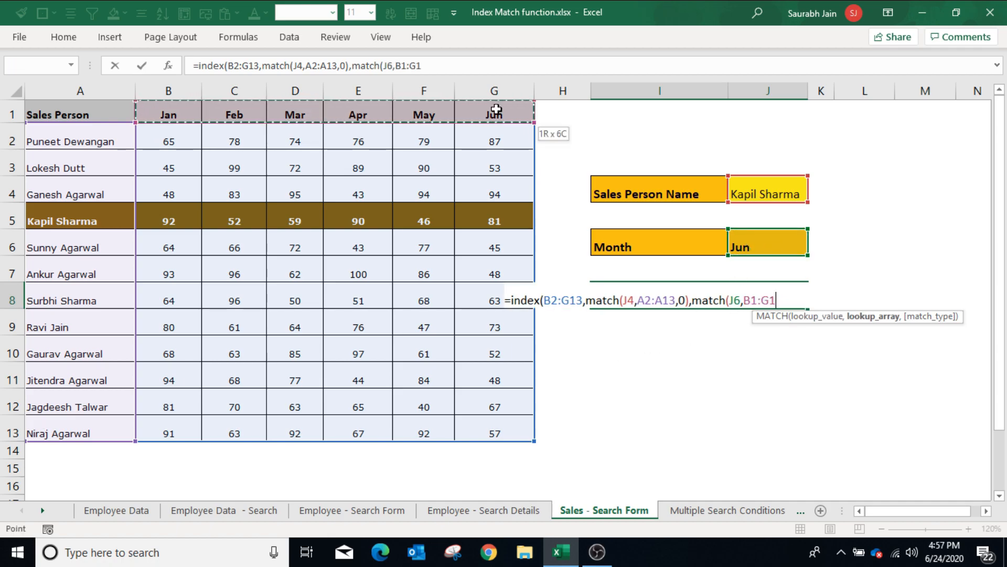
left_click_drag(496, 109, 487, 107)
type(",0")
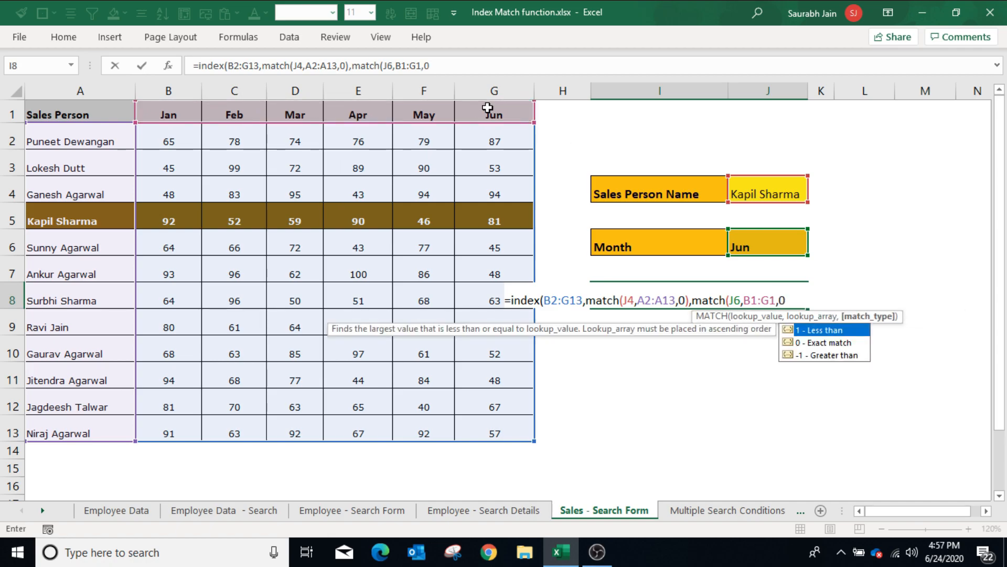
type(")")
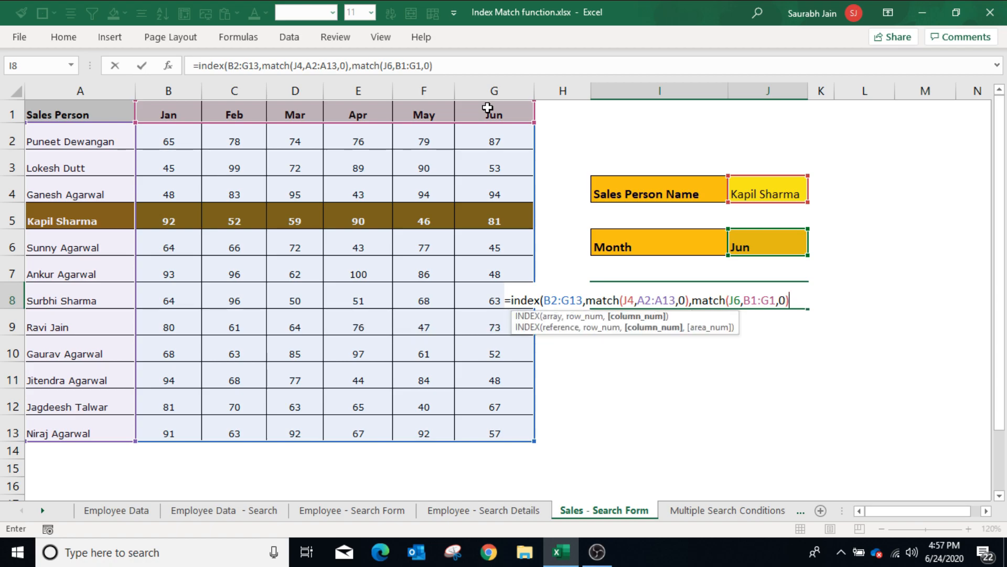
type(")")
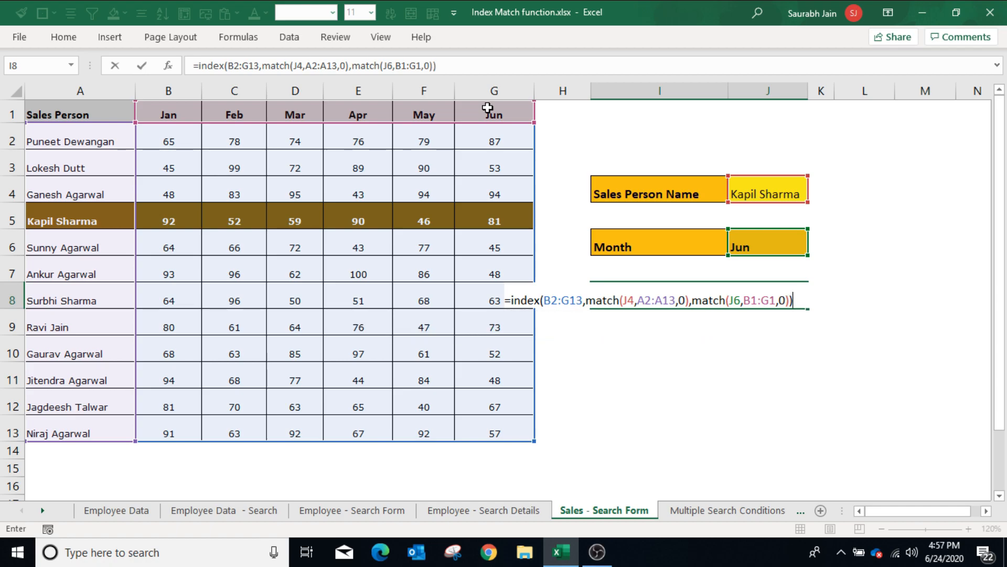
key("Return")
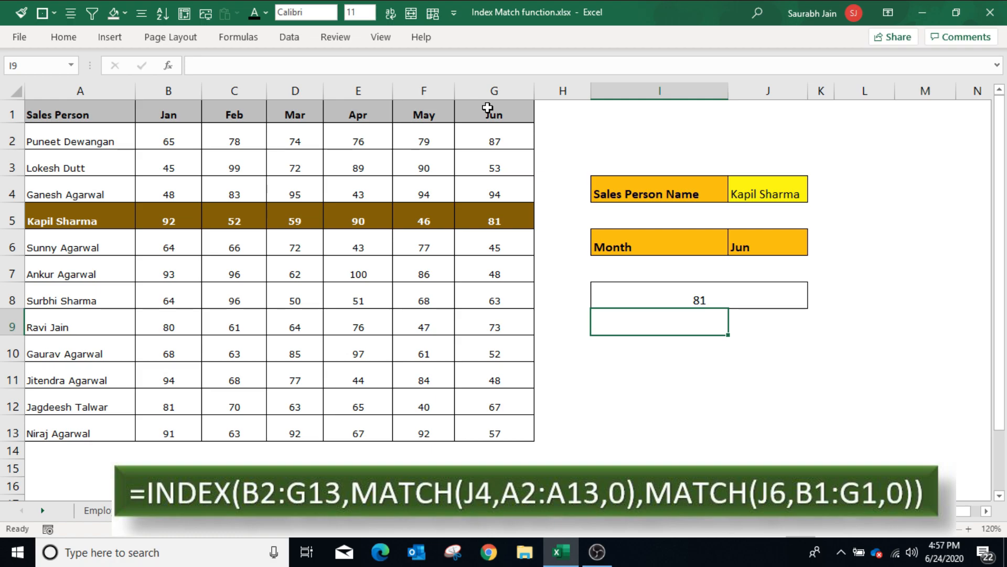
Test the search form by choosing the sales person from row 8 in J4 and the month Mar in J6
left_click(776, 191)
left_click(814, 195)
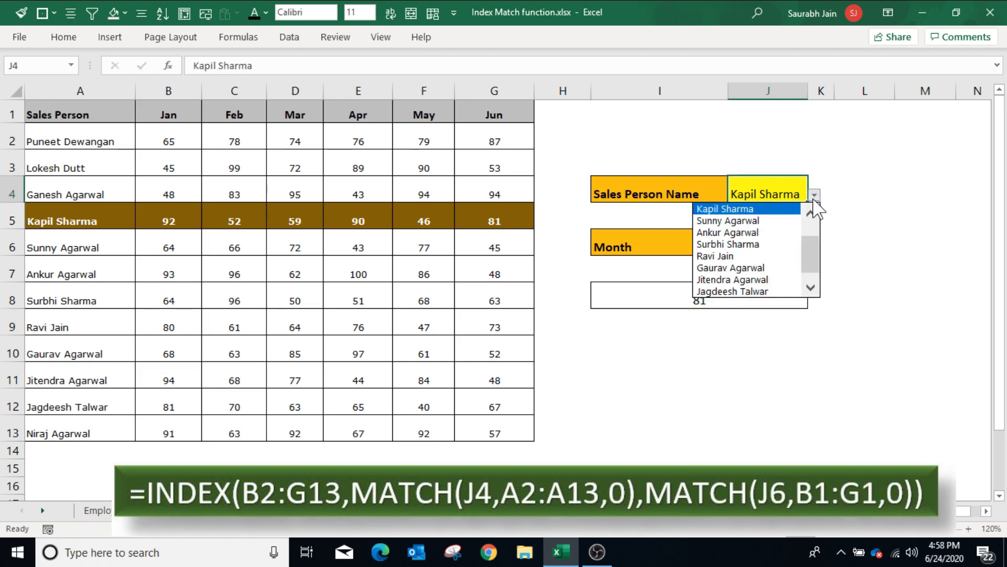
left_click(787, 245)
left_click(785, 249)
left_click(814, 247)
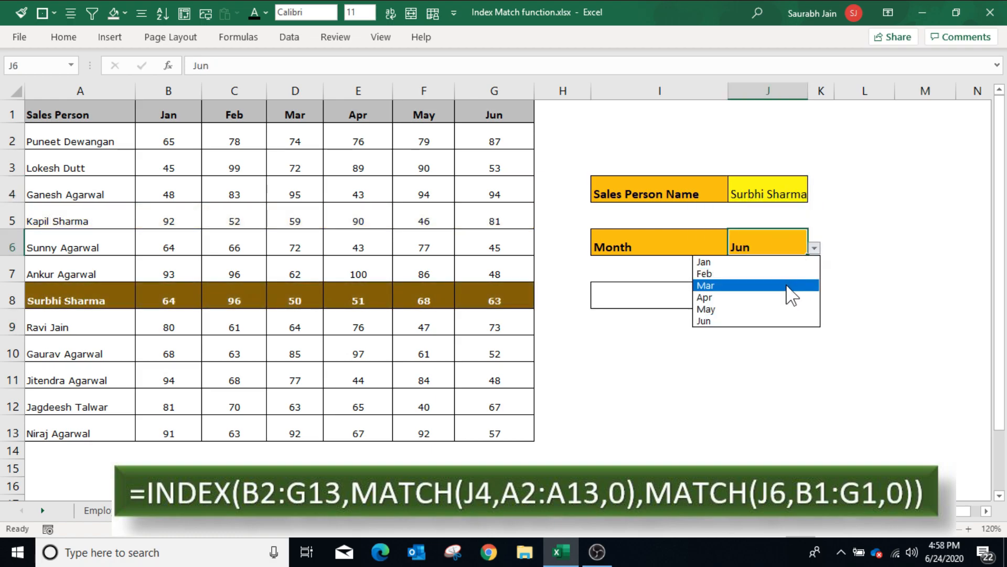
left_click(791, 286)
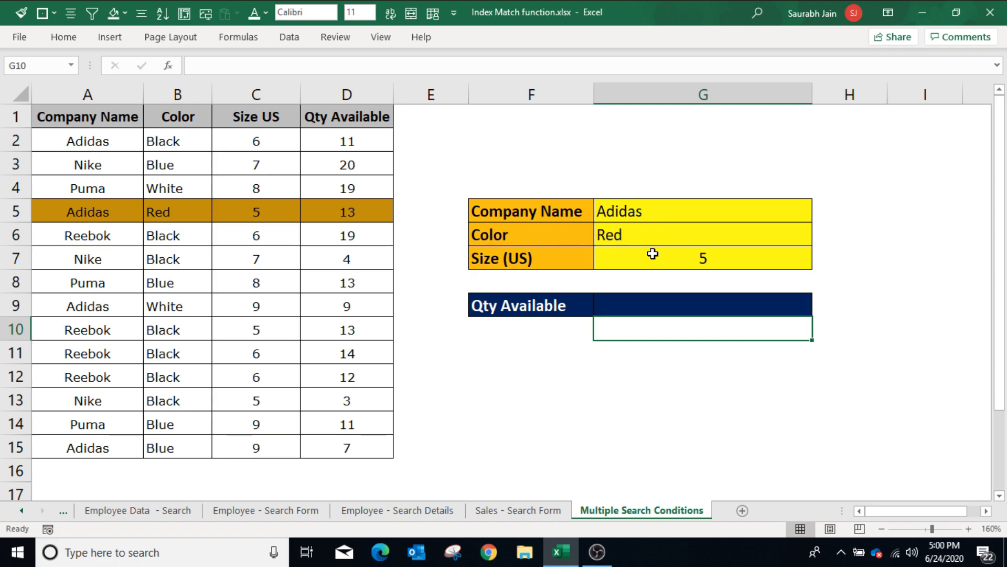
On the Multiple Search Conditions sheet, start an INDEX formula in the Qty Available cell G9 with D2:D15 as the array
left_click(658, 212)
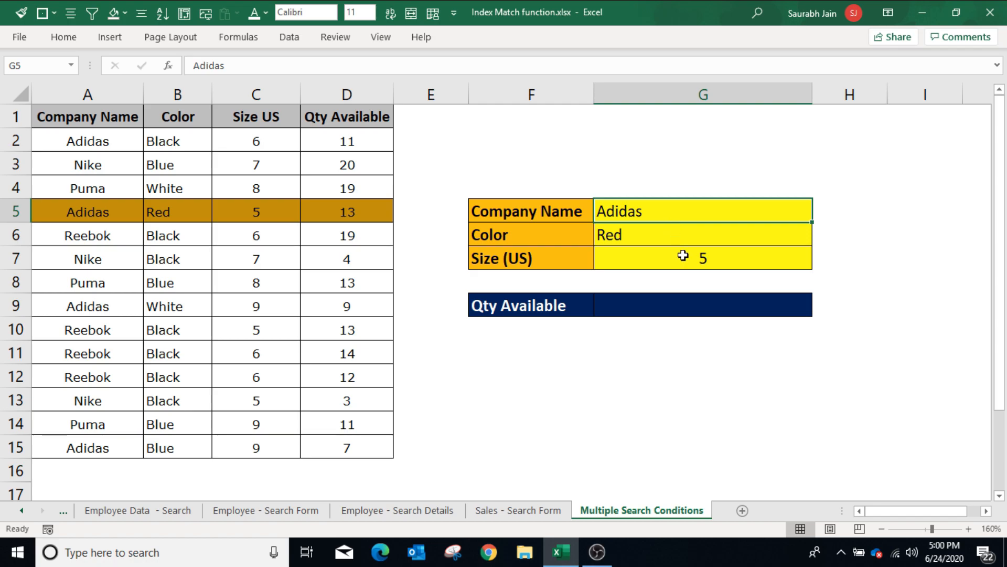
left_click(640, 304)
type("=in")
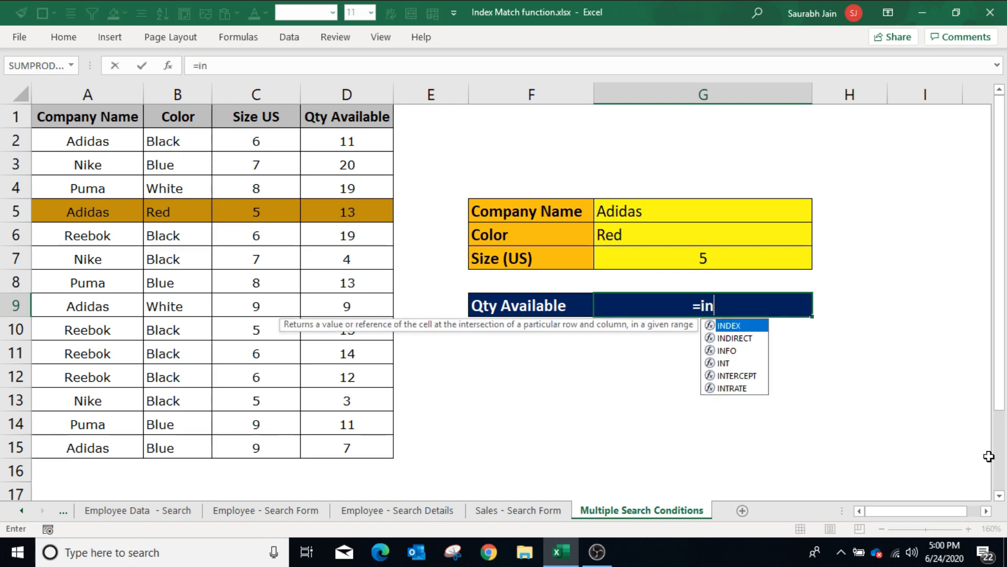
type("dex(")
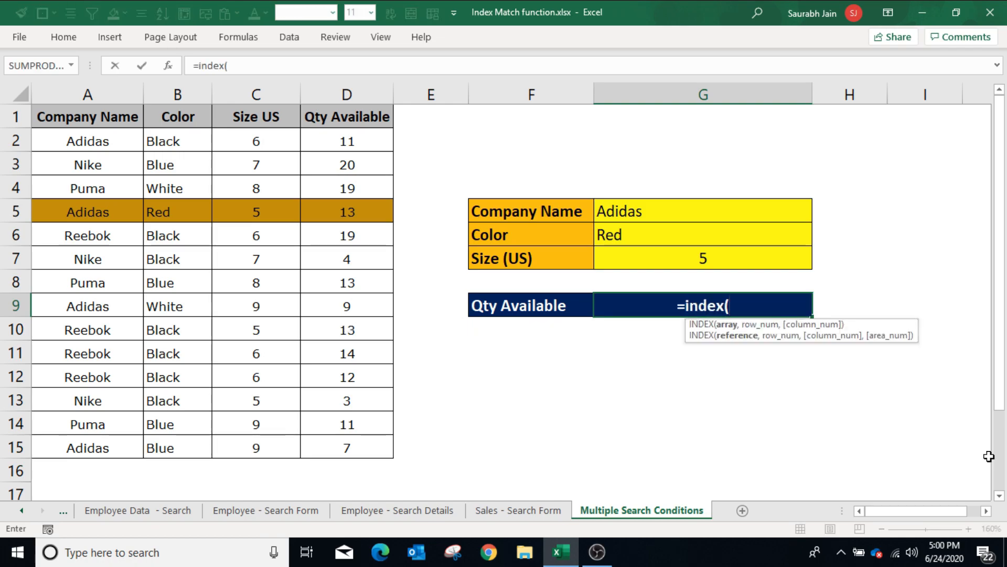
left_click_drag(354, 137, 323, 449)
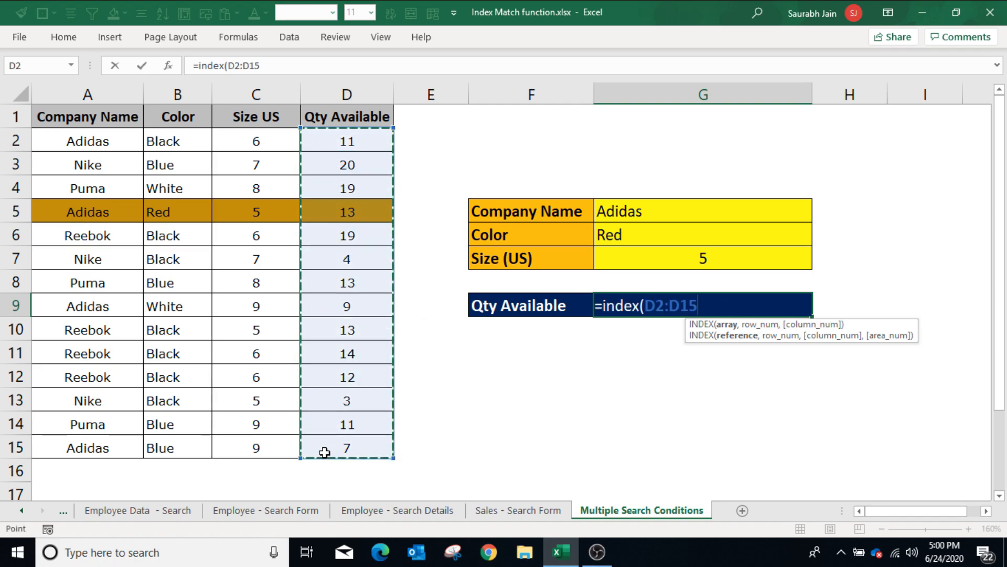
type(",")
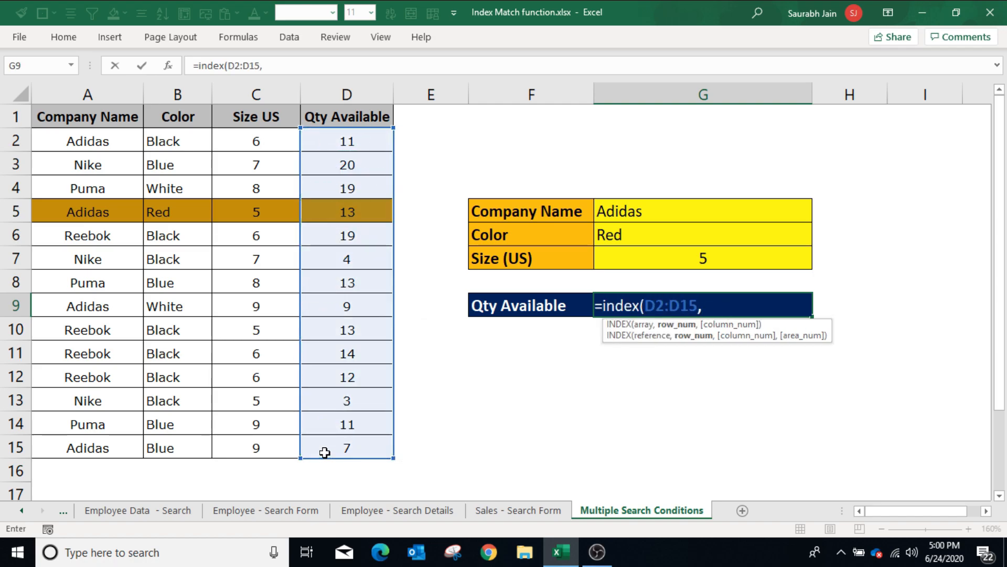
Add a MATCH with lookup value 1 as the row number, with (G5=A2:A15) as the company condition followed by an asterisk
type("match")
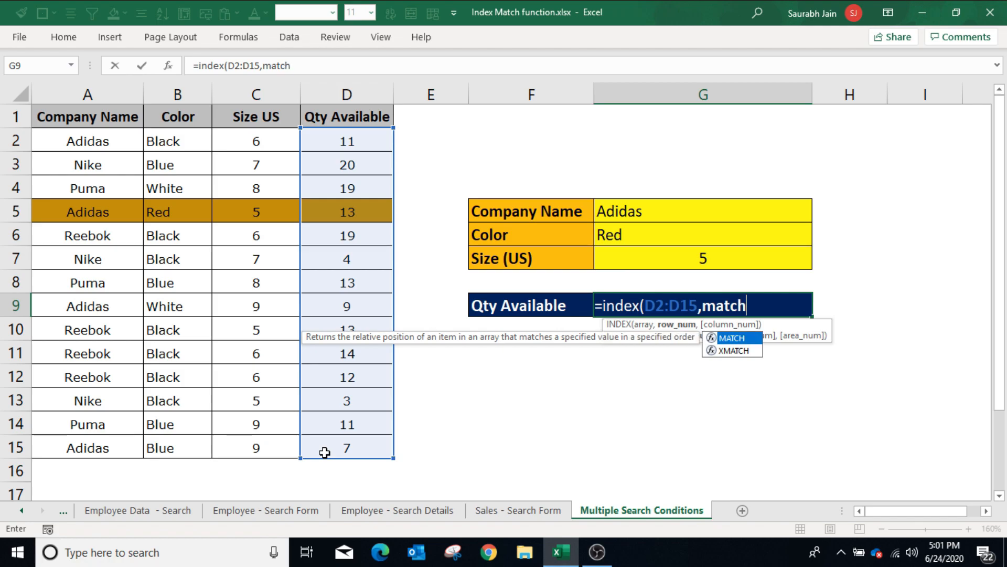
type("(1,(")
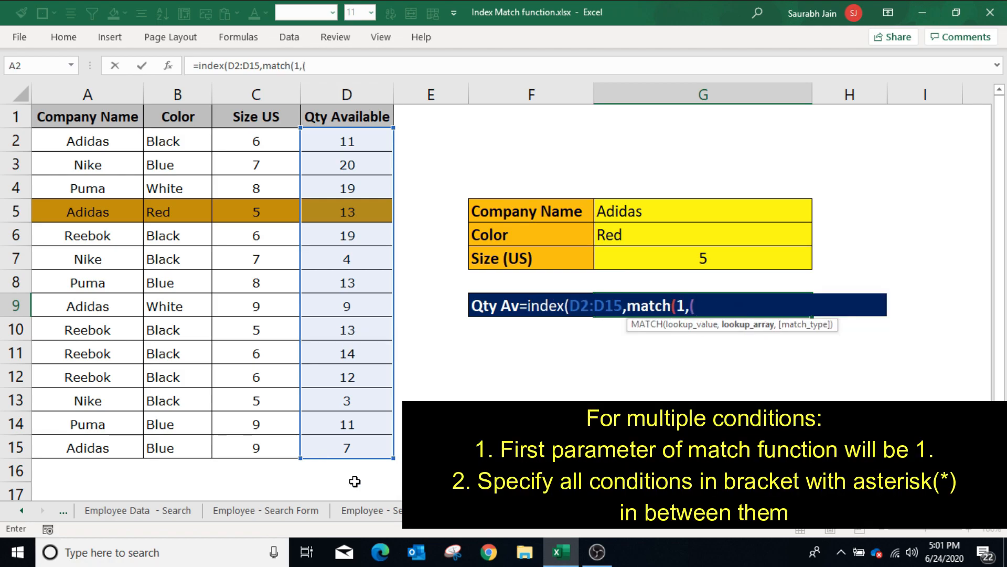
left_click(663, 206)
type("=")
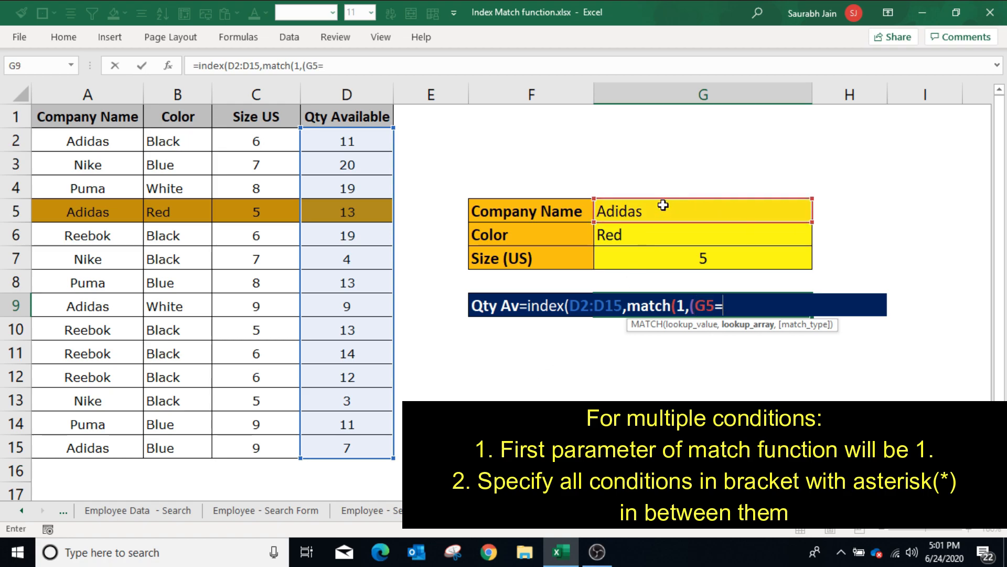
left_click_drag(118, 141, 107, 446)
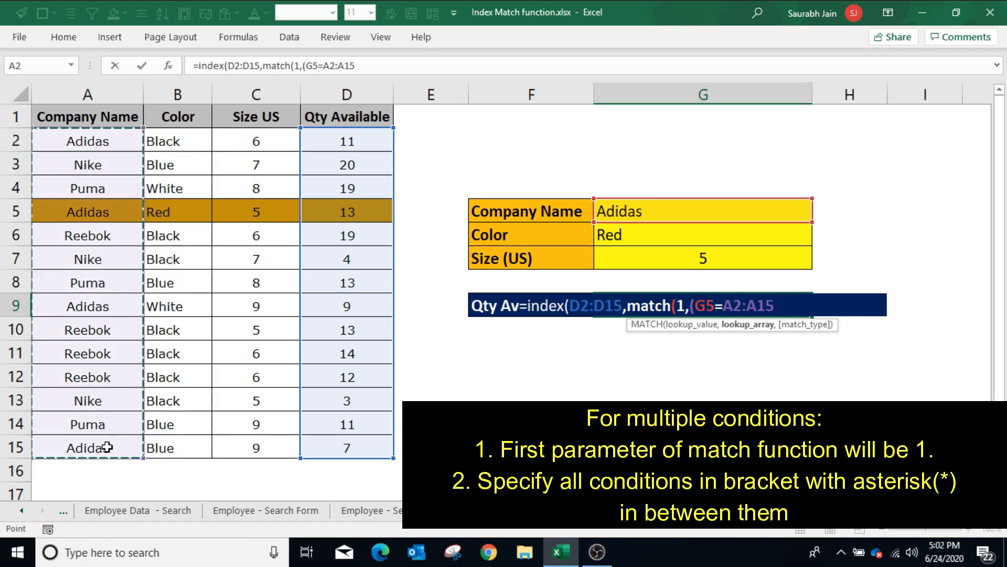
type(")*")
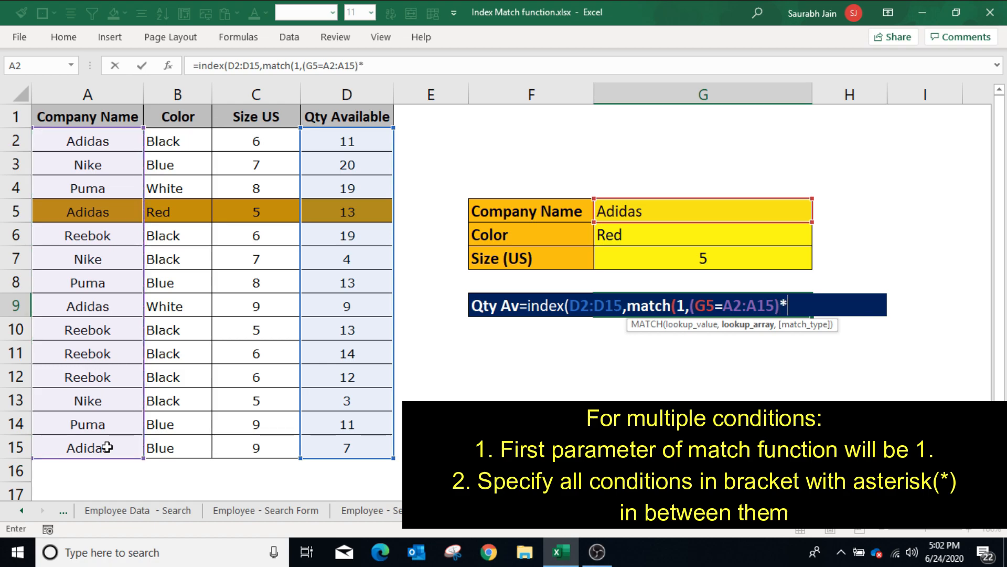
Add the color condition (G6=B2:B15) to the MATCH lookup array
type("(")
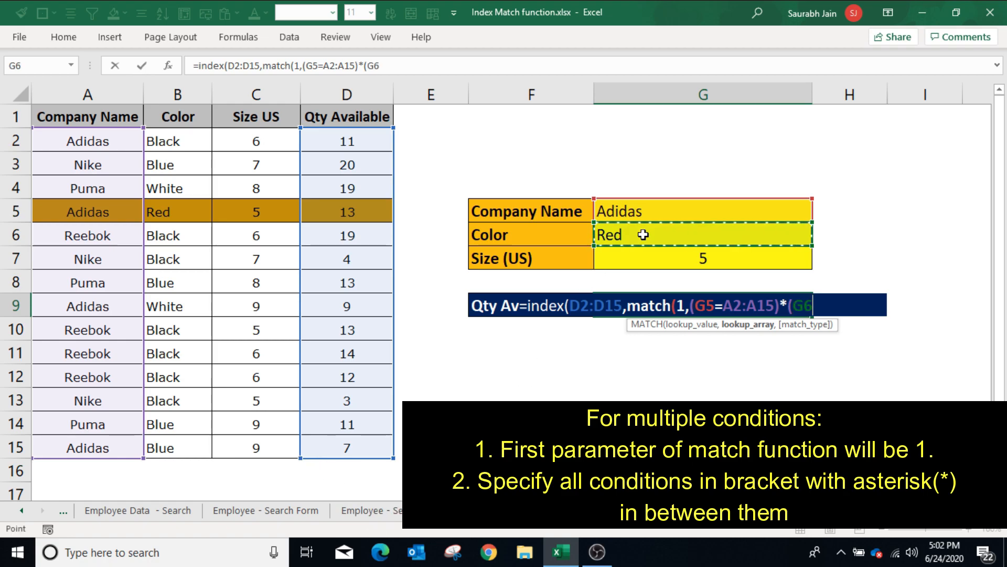
type("=")
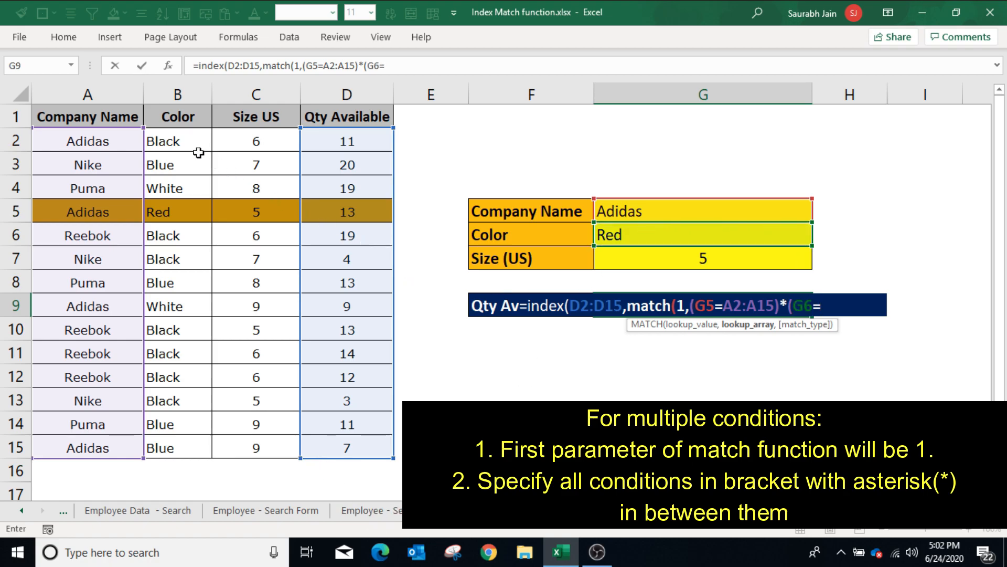
left_click_drag(191, 142, 183, 451)
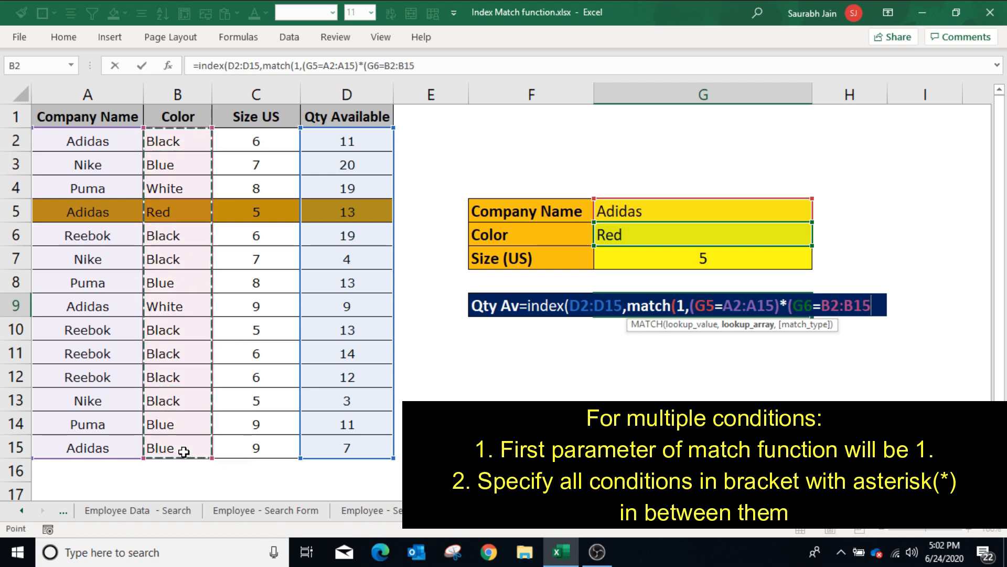
type(")")
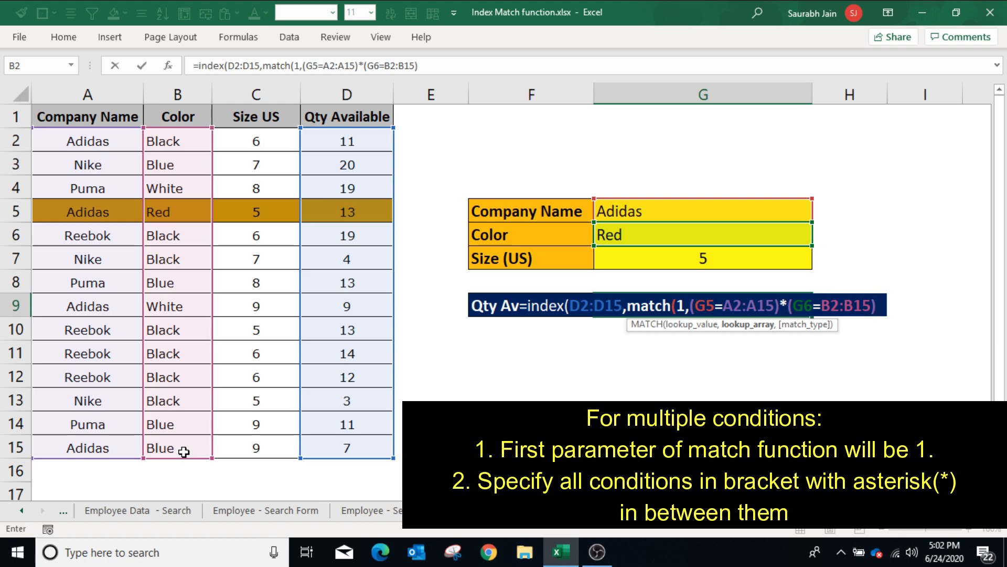
Multiply the MATCH lookup array by the size condition (G7=C2:C15)
type("*(")
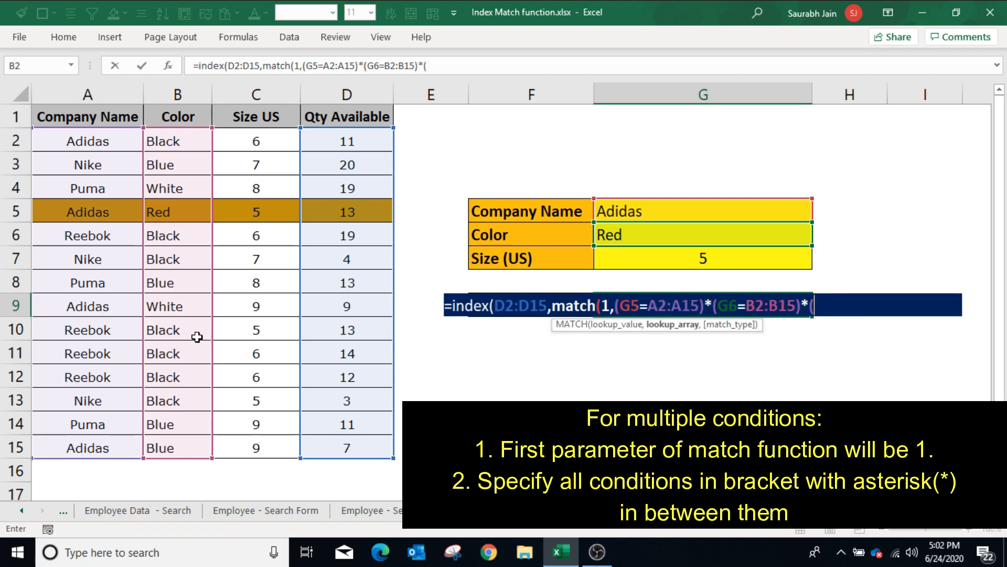
left_click(678, 256)
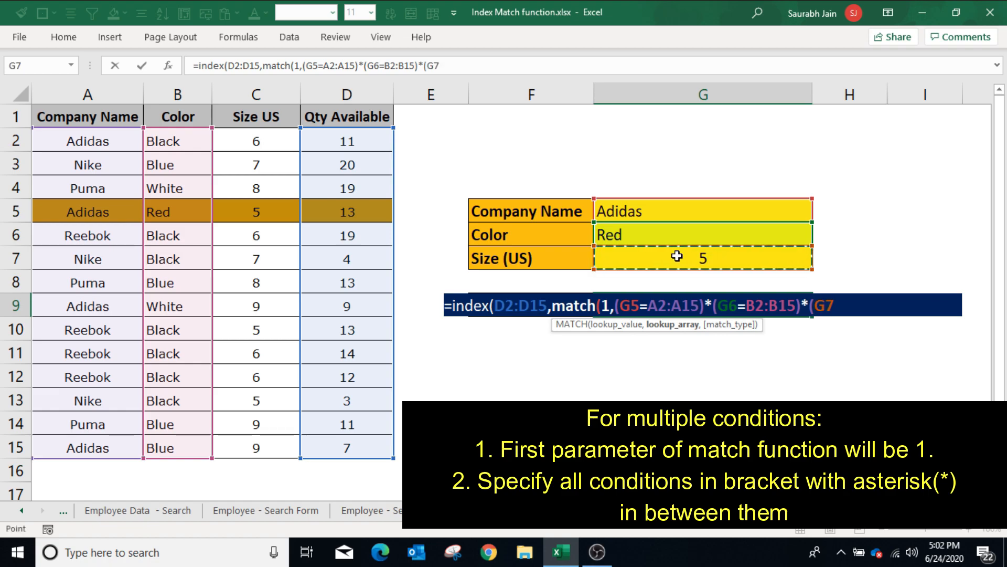
type("=")
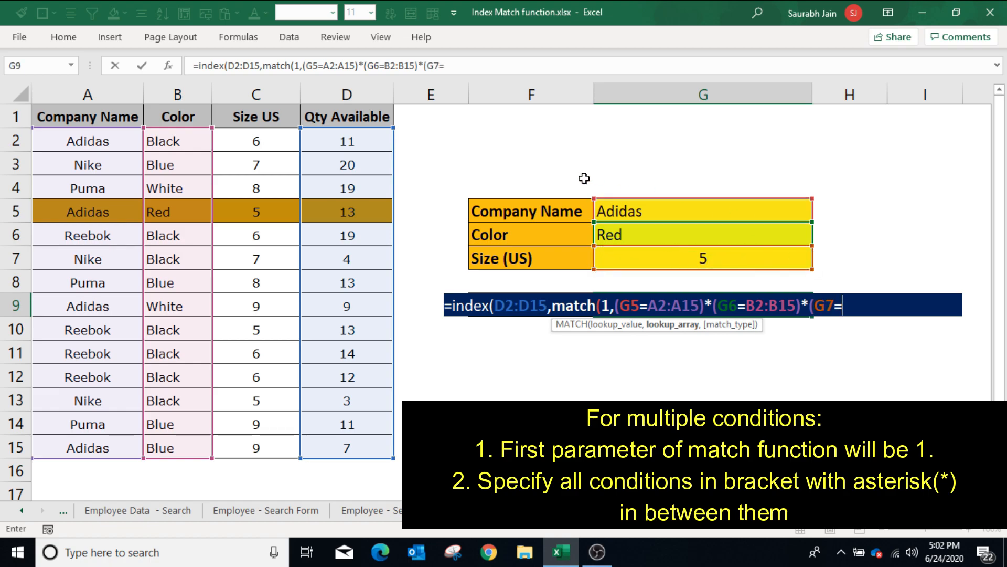
left_click_drag(270, 140, 253, 450)
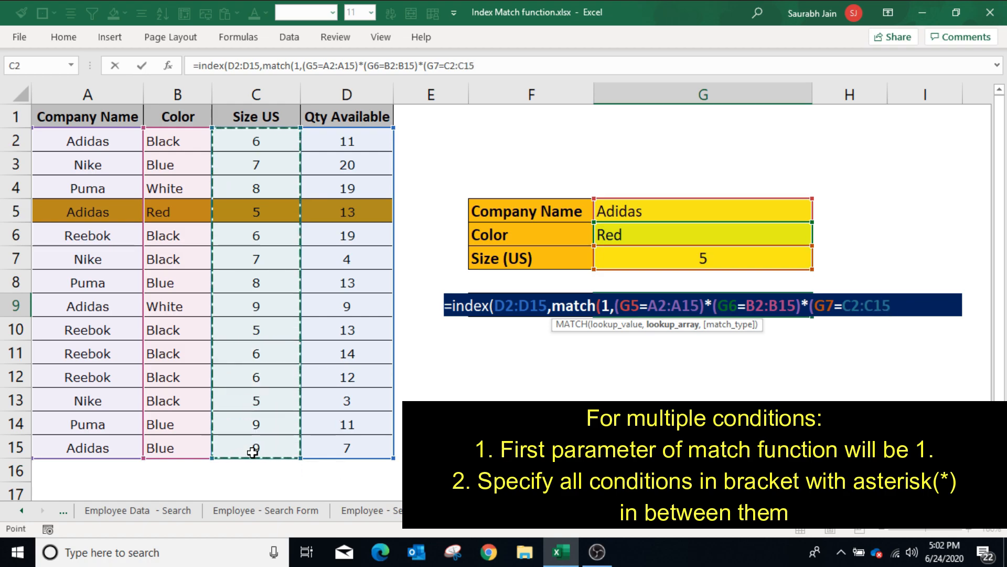
type(")")
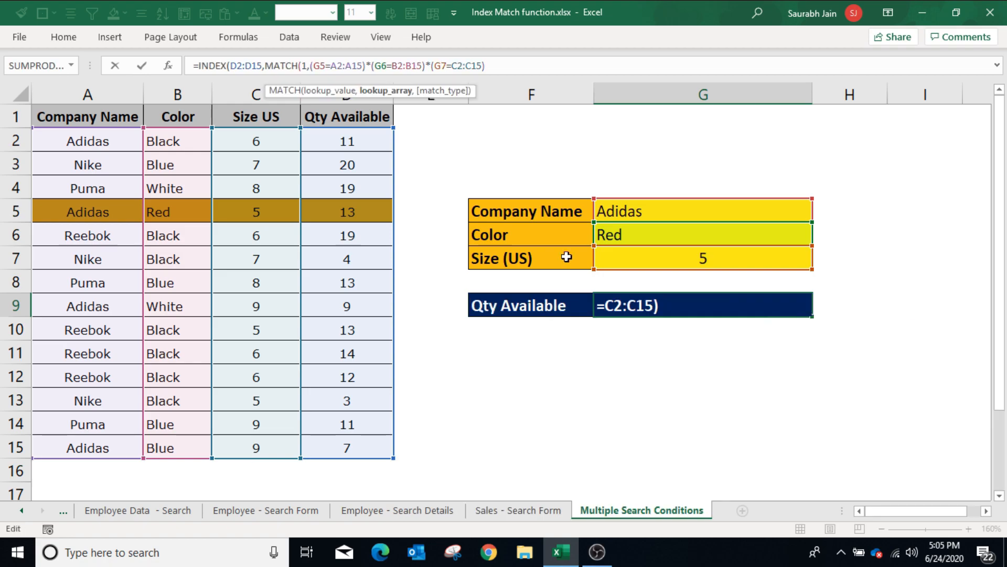
Set the match type to 0, close both functions, and enter the formula in G9 as an array formula
type(",0")
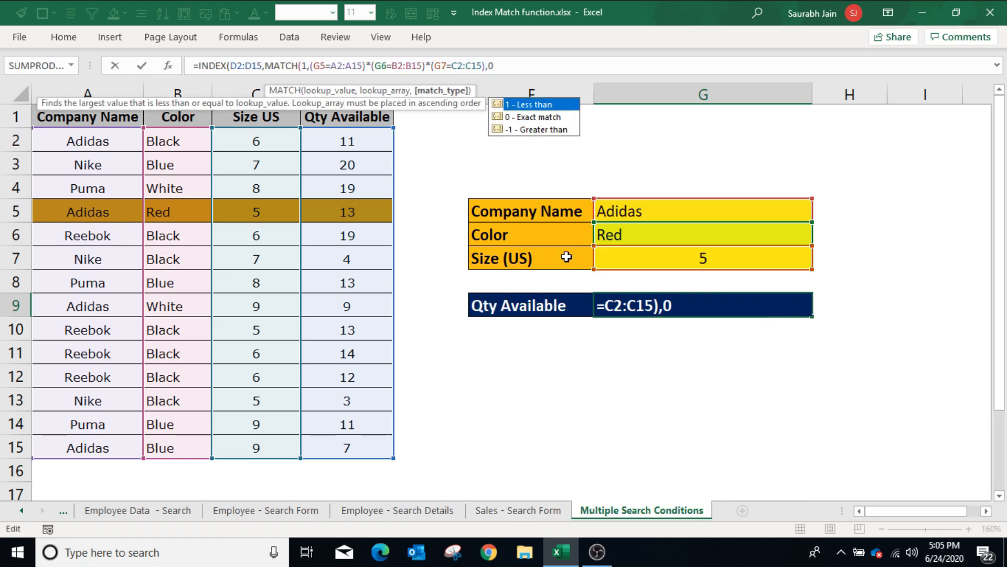
type(")")
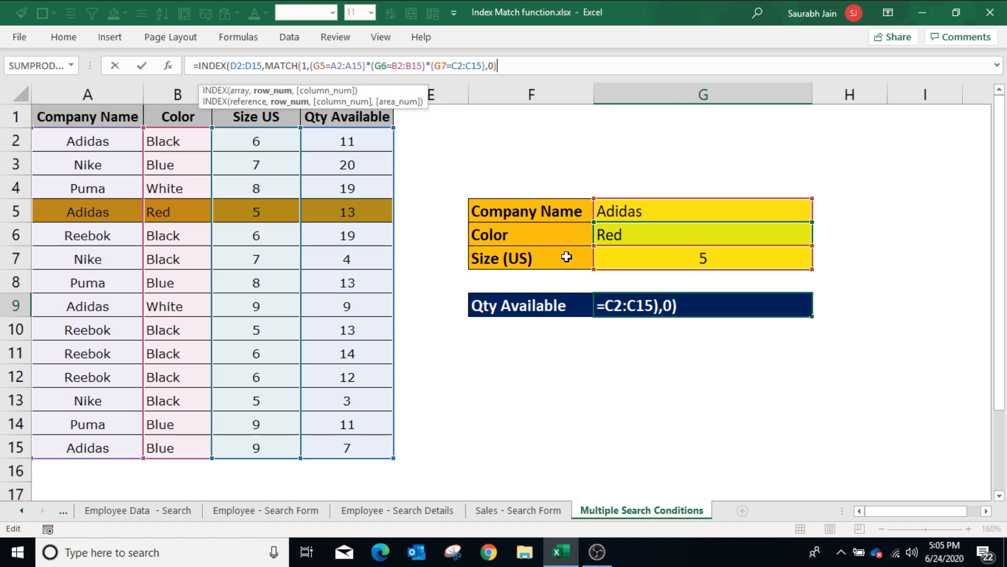
type(")")
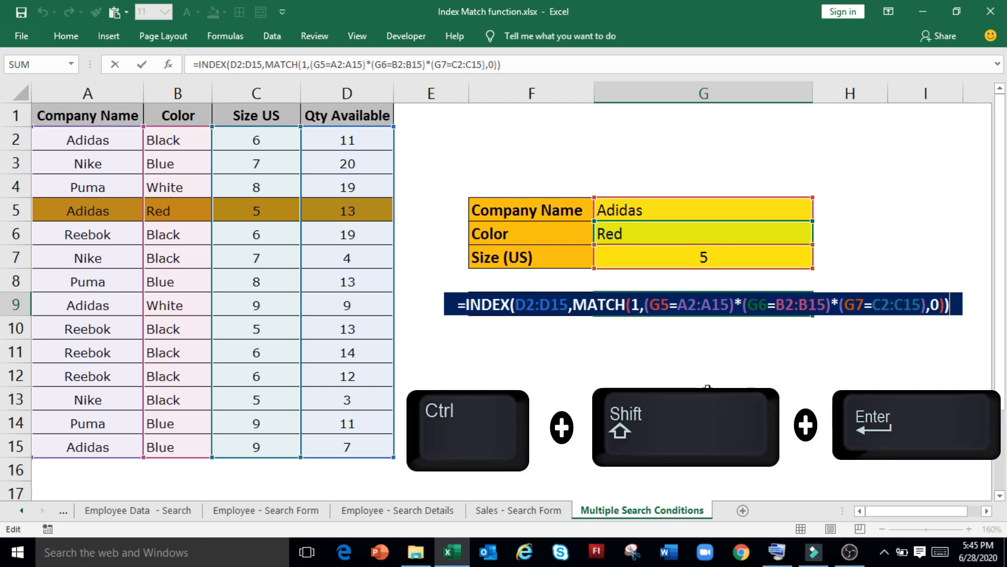
key("ctrl+shift+Return")
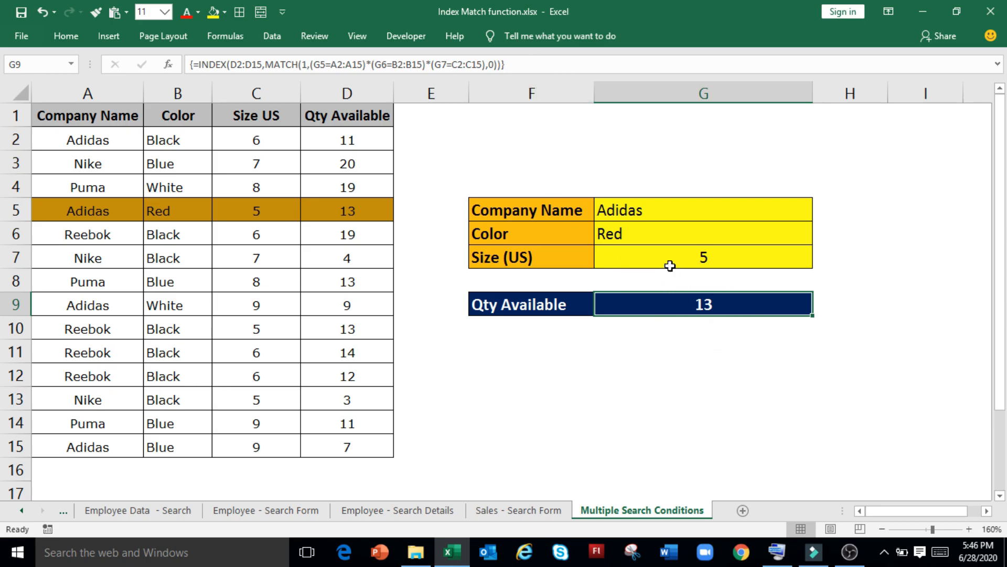
Select the Color criterion cell G6
left_click(644, 234)
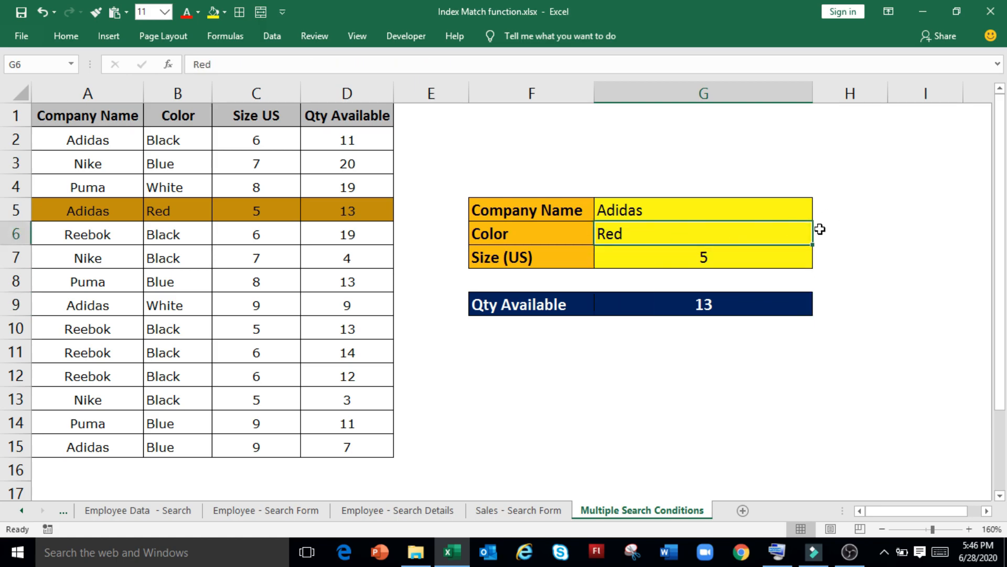